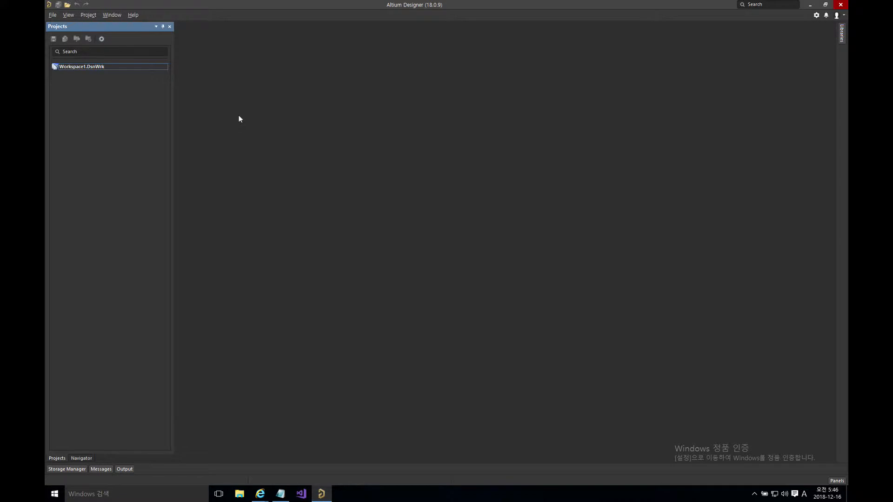
# Create a new Integrated Library project in the workspace
pyautogui.click(53, 15)
pyautogui.moveTo(61, 26)
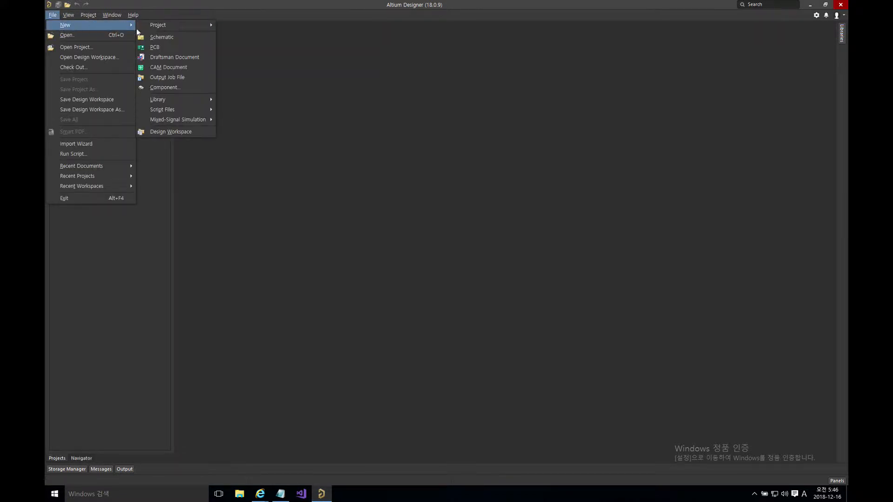
pyautogui.moveTo(160, 27)
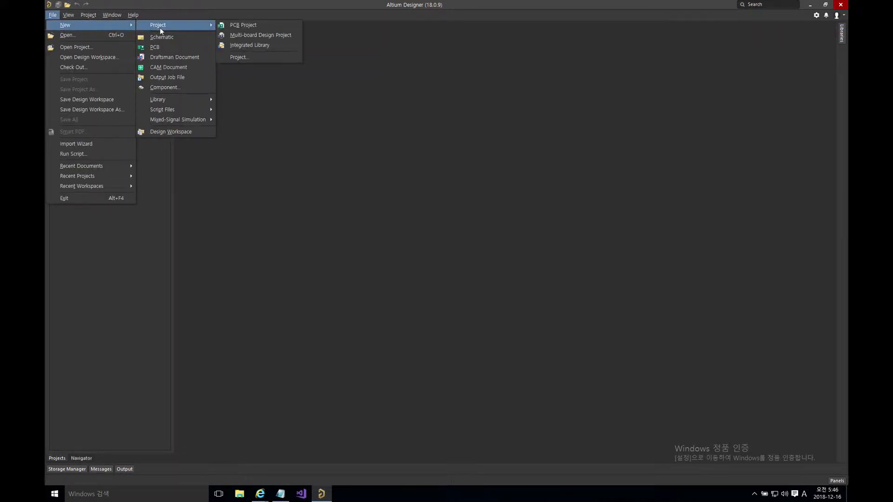
pyautogui.click(238, 45)
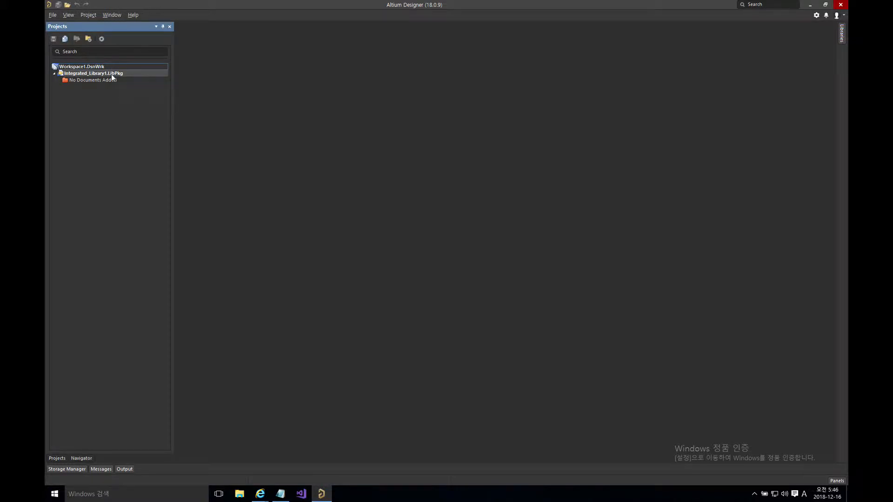
# Add a new Schematic Library to the Integrated_Library1.LibPkg project
pyautogui.rightClick(94, 73)
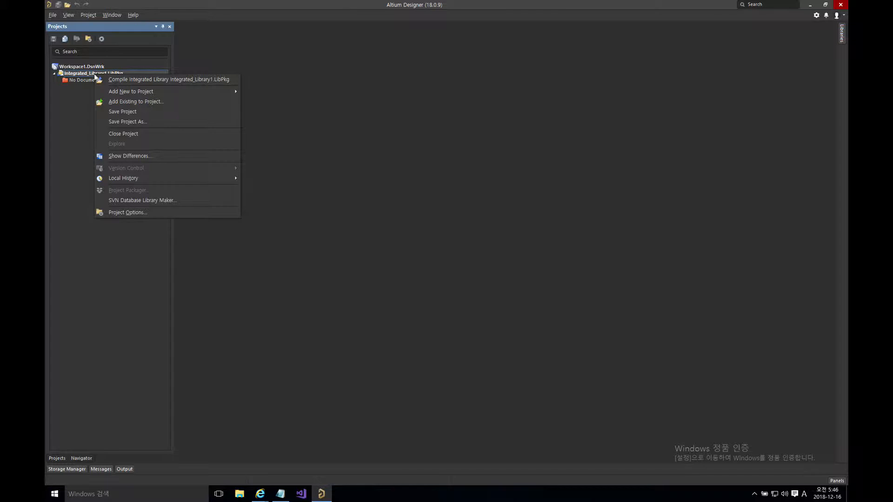
pyautogui.moveTo(143, 94)
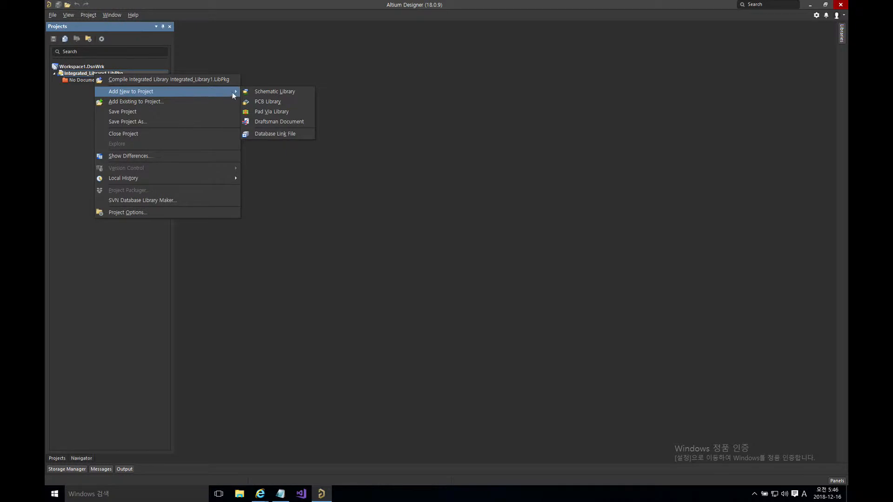
pyautogui.click(261, 92)
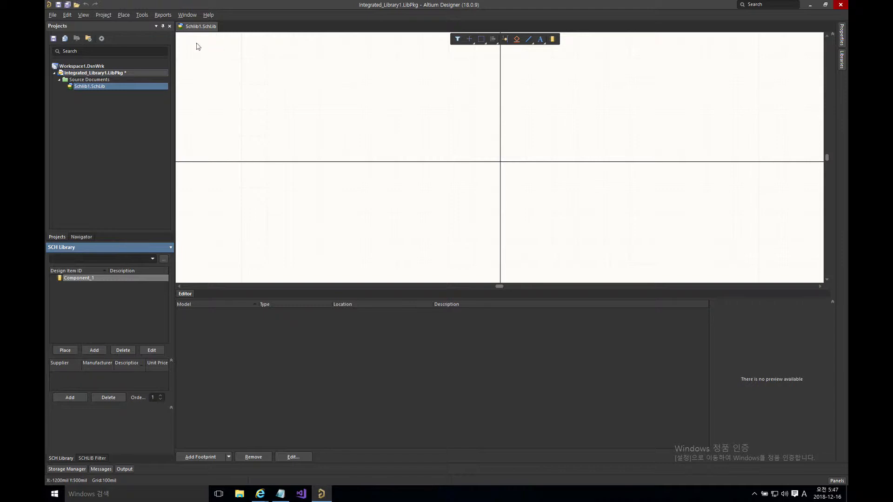
# Start the Symbol Wizard for the component and set it to 68 pins with the Quad side layout style
pyautogui.click(142, 16)
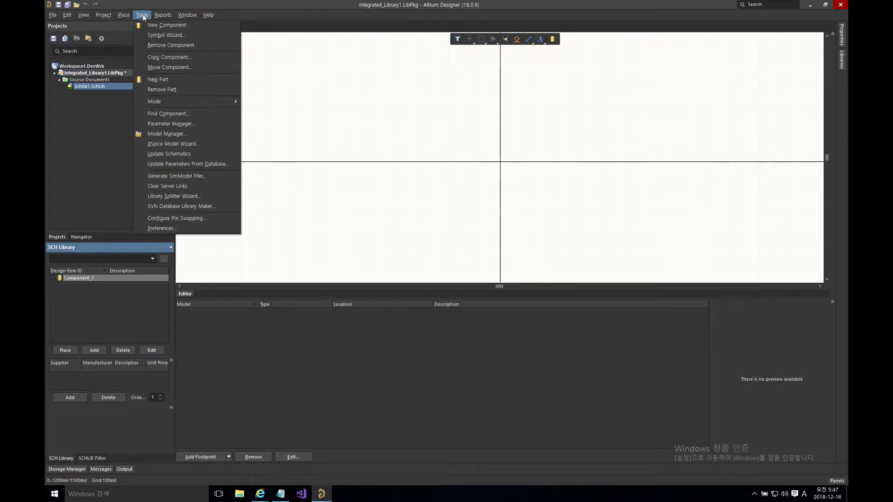
pyautogui.click(167, 36)
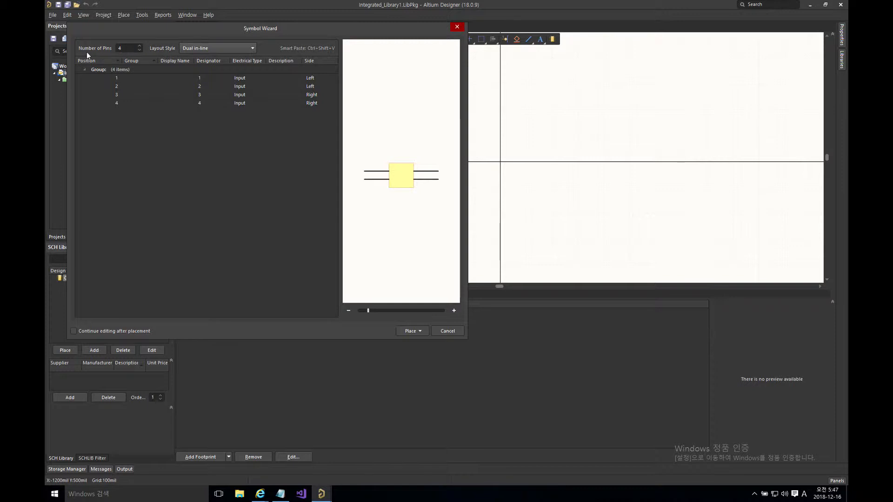
pyautogui.click(129, 48)
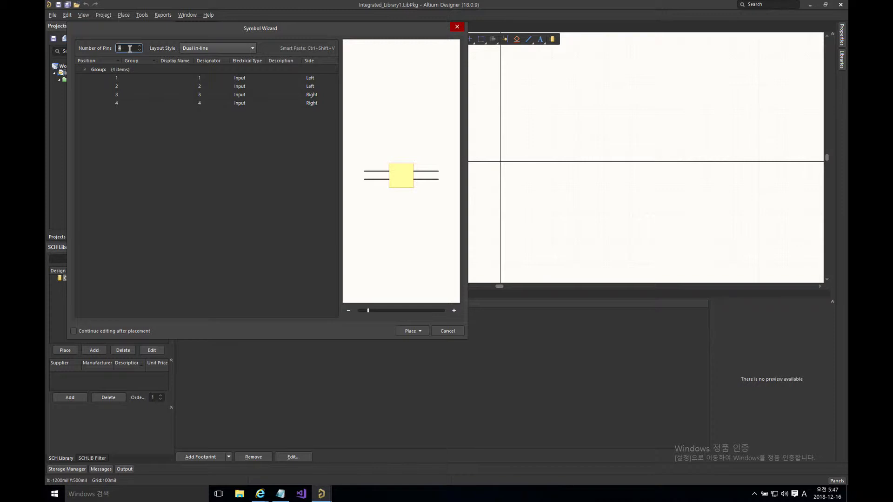
pyautogui.write('68')
pyautogui.press('Return')
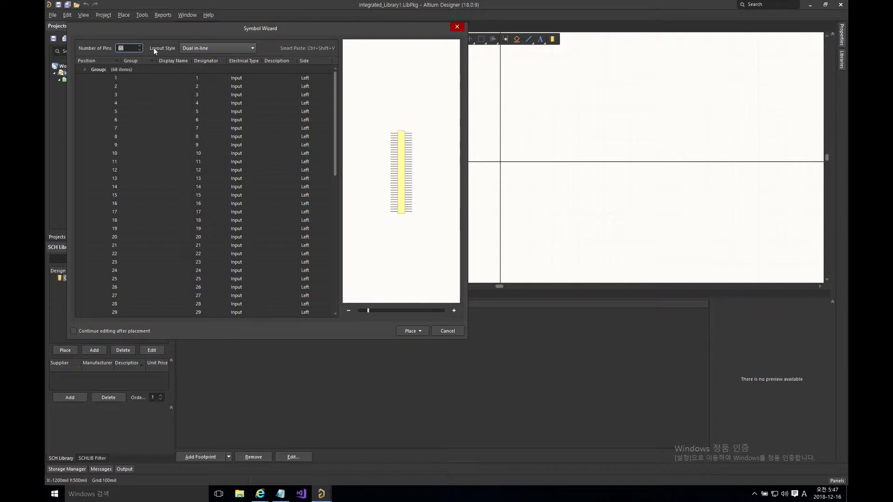
pyautogui.click(202, 49)
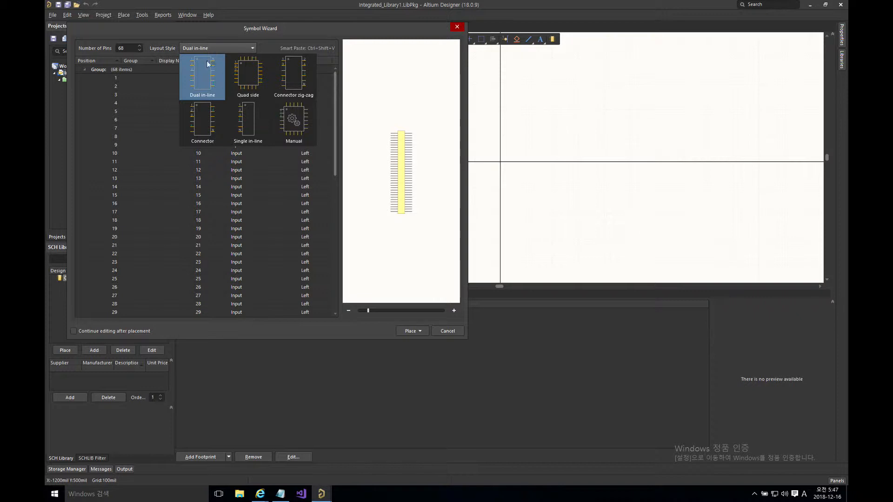
pyautogui.click(246, 73)
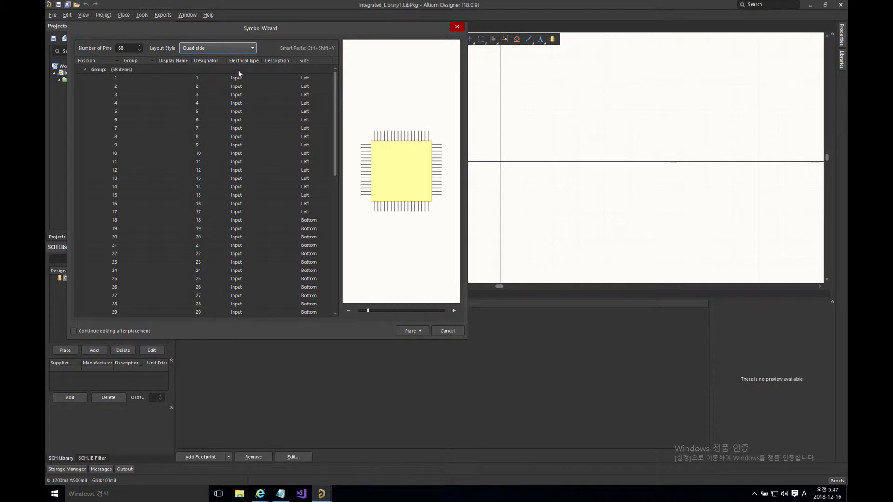
# Switch to Notepad, add a tab-separated line "7 name" below the sample pin list, and copy the whole list
pyautogui.click(178, 79)
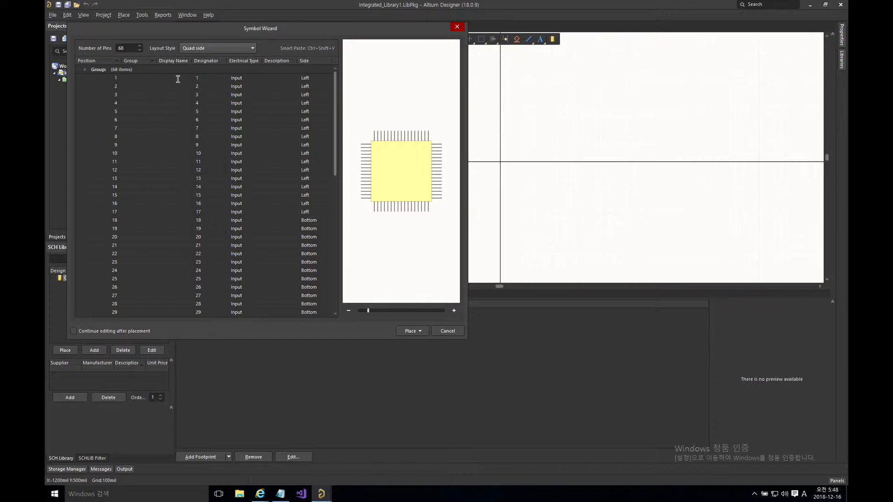
pyautogui.click(178, 79)
pyautogui.click(282, 494)
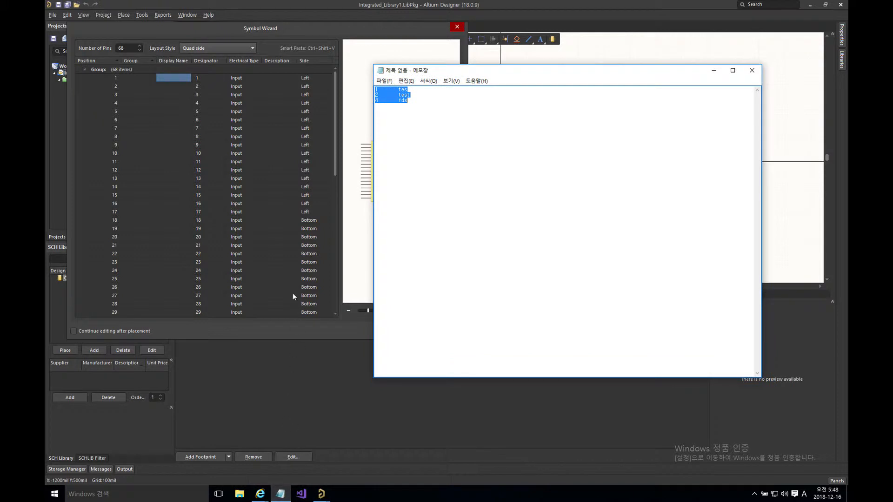
pyautogui.click(412, 101)
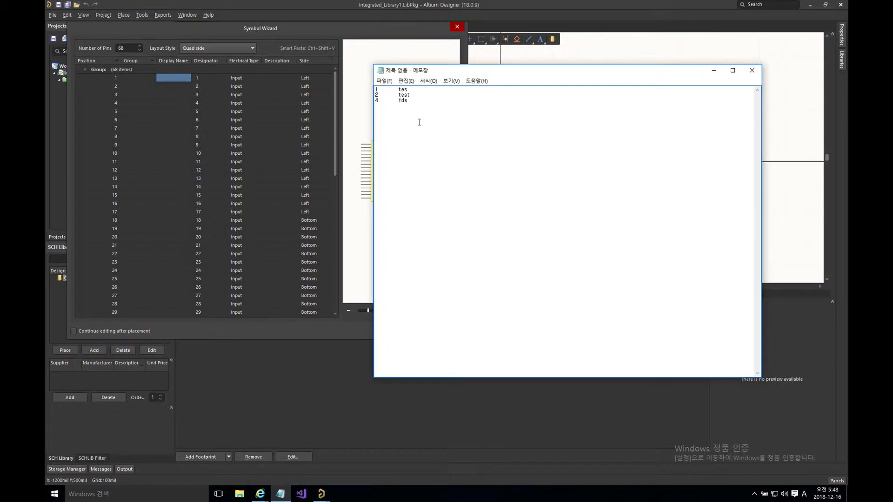
pyautogui.click(379, 89)
pyautogui.write('7\tname')
pyautogui.hotkey('ctrl', 'a')
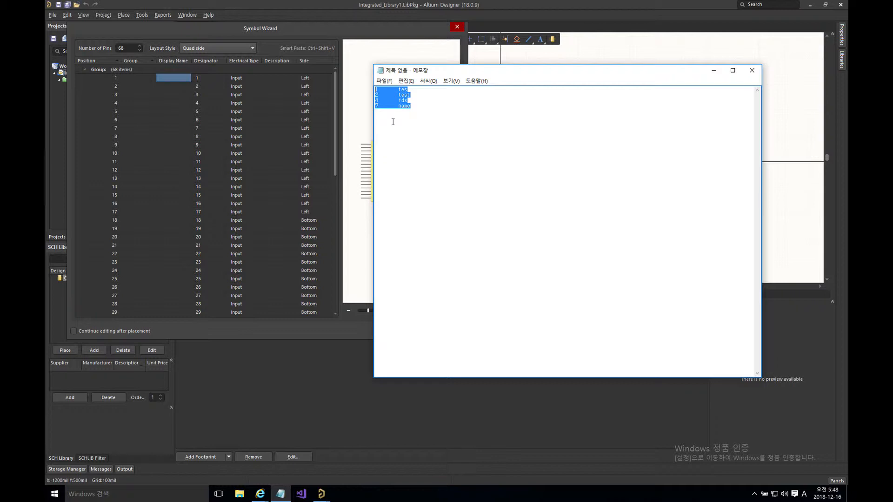
pyautogui.rightClick(397, 85)
pyautogui.click(418, 112)
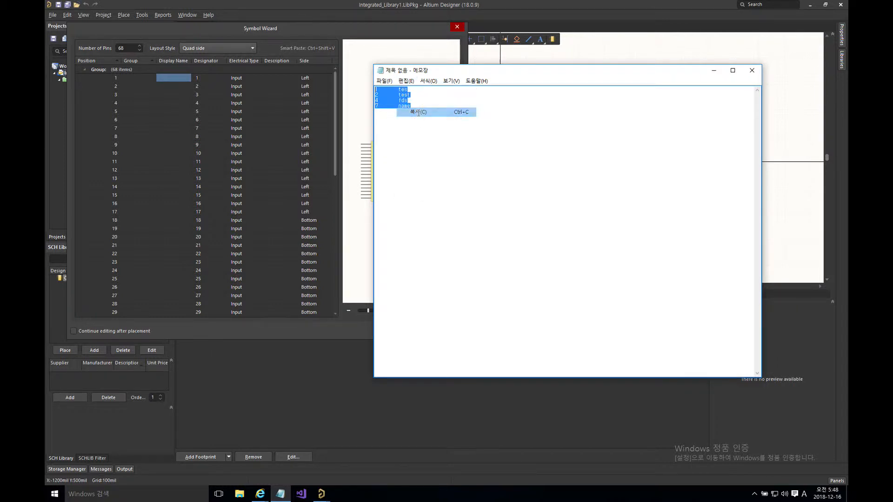
# Return to the Symbol Wizard, try Smart Paste on the copied list with its number column mapped to Designator, and cancel it
pyautogui.click(209, 29)
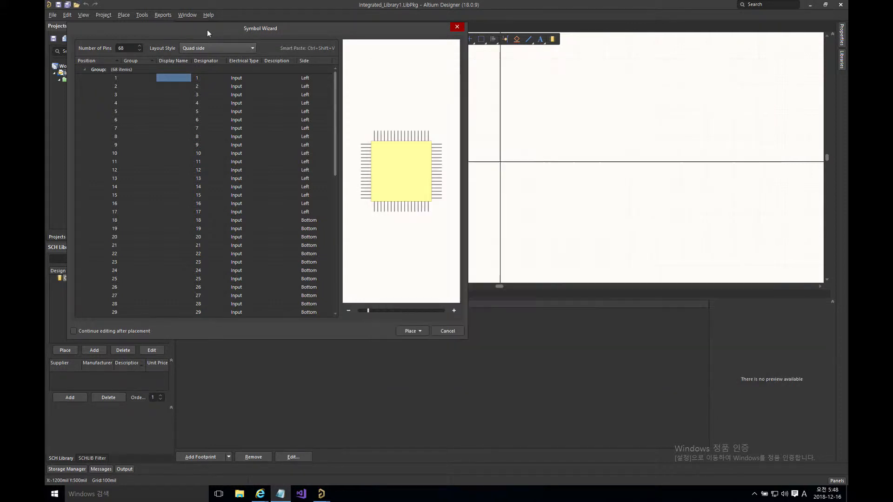
pyautogui.rightClick(174, 79)
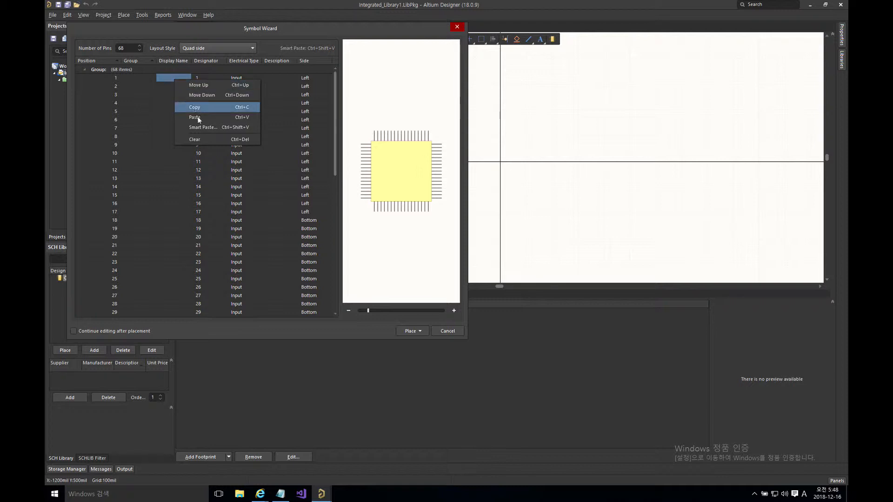
pyautogui.click(203, 127)
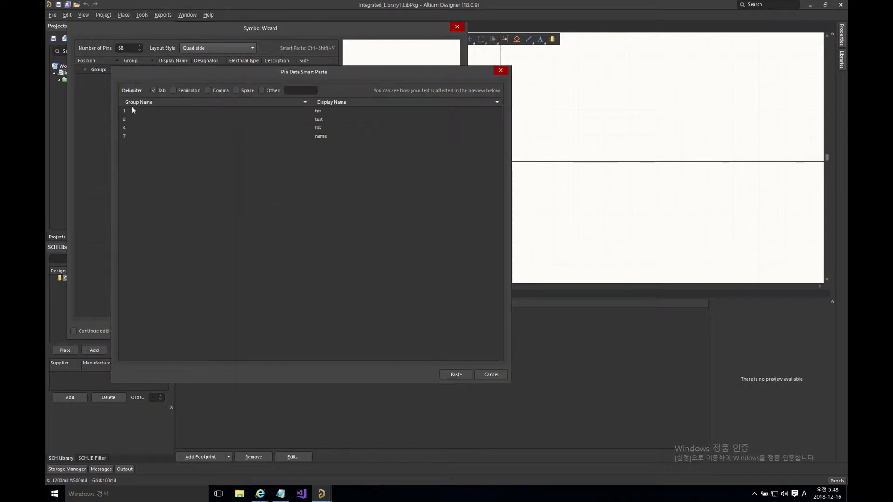
pyautogui.click(331, 103)
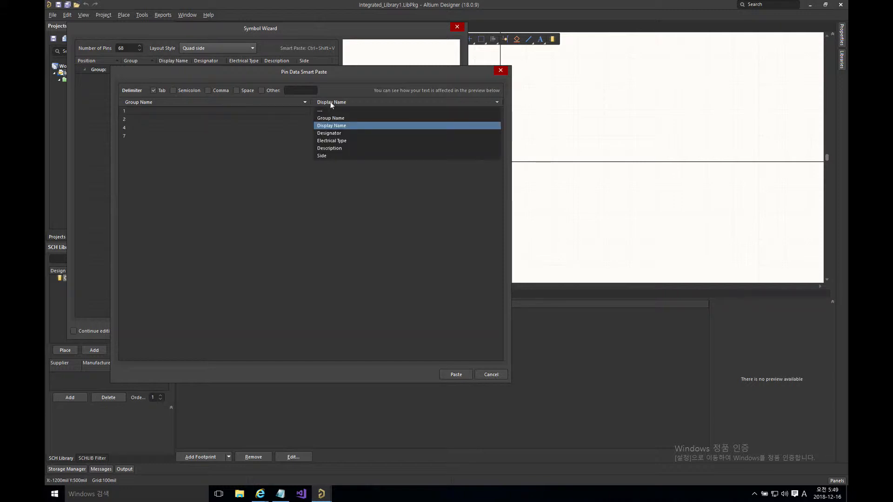
pyautogui.click(288, 187)
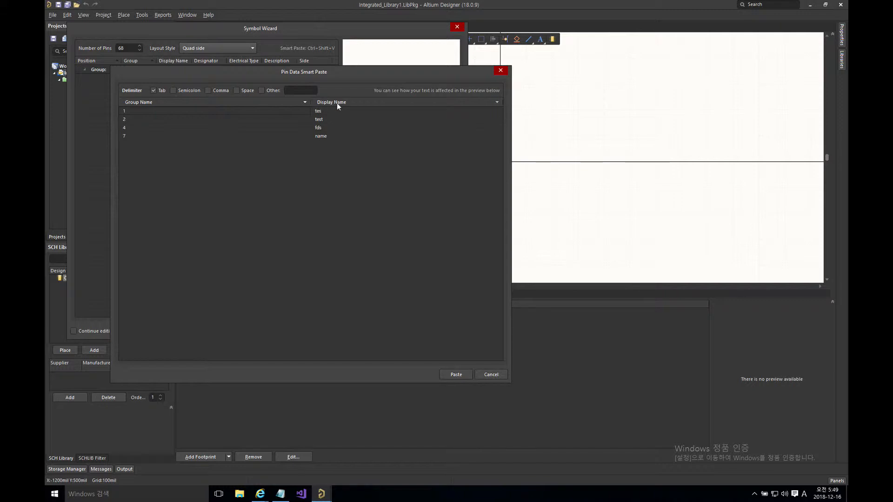
pyautogui.click(155, 104)
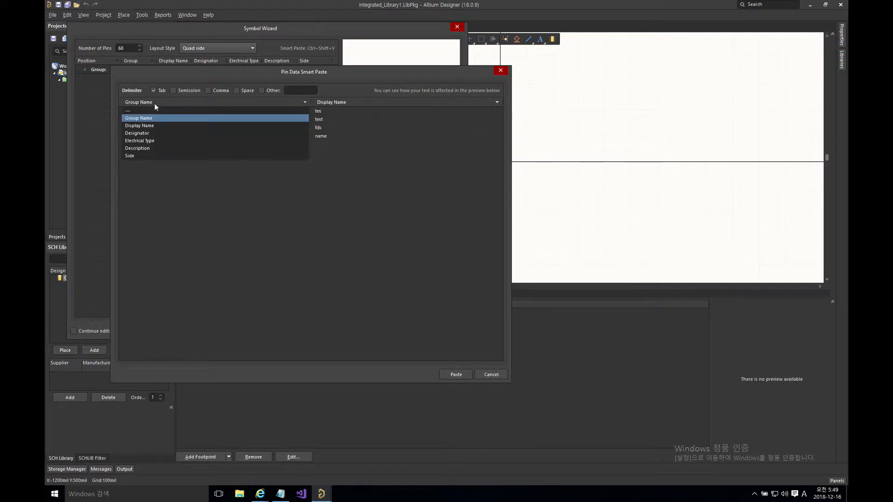
pyautogui.click(154, 133)
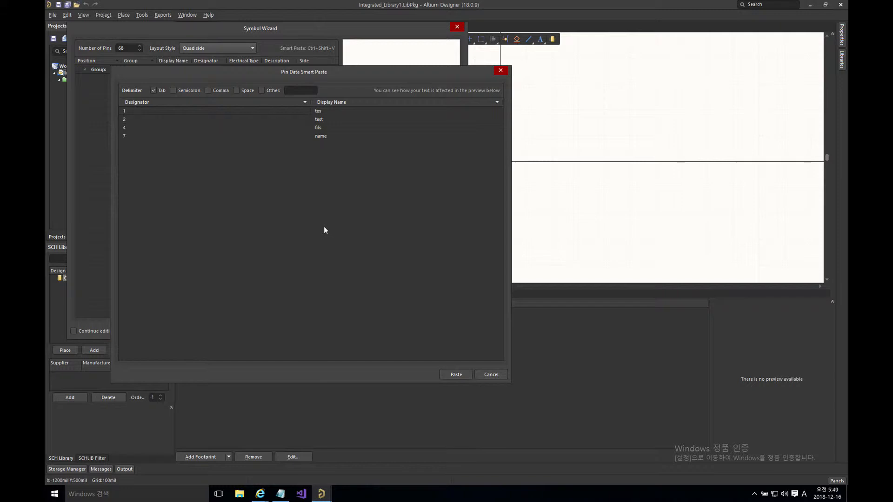
pyautogui.click(488, 378)
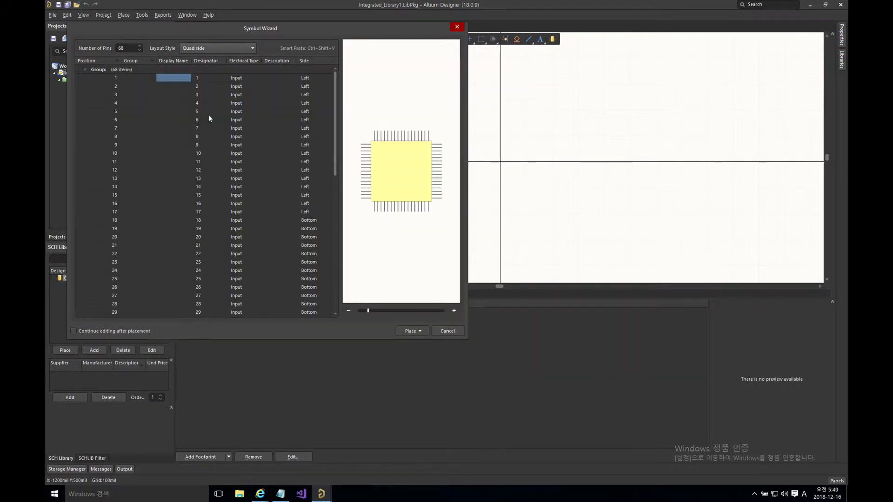
# Copy the sample pin list from Notepad again and paste it normally at pin 1's Display Name in the Symbol Wizard
pyautogui.click(280, 493)
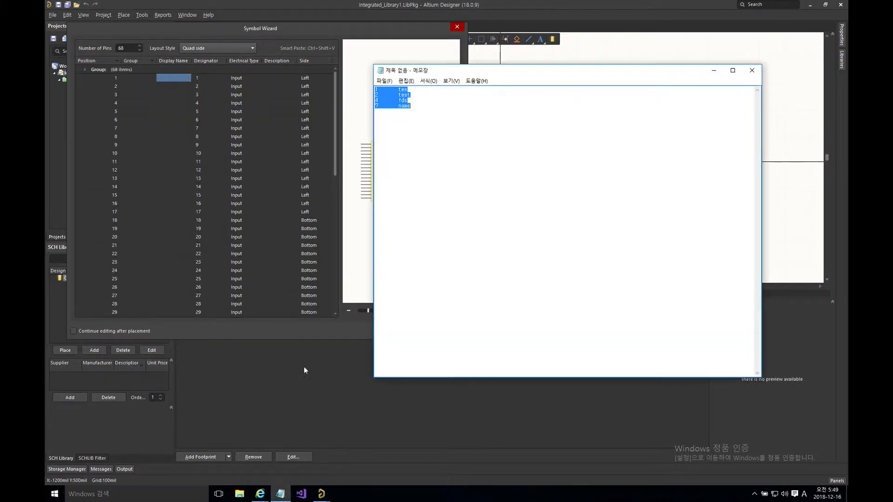
pyautogui.click(415, 109)
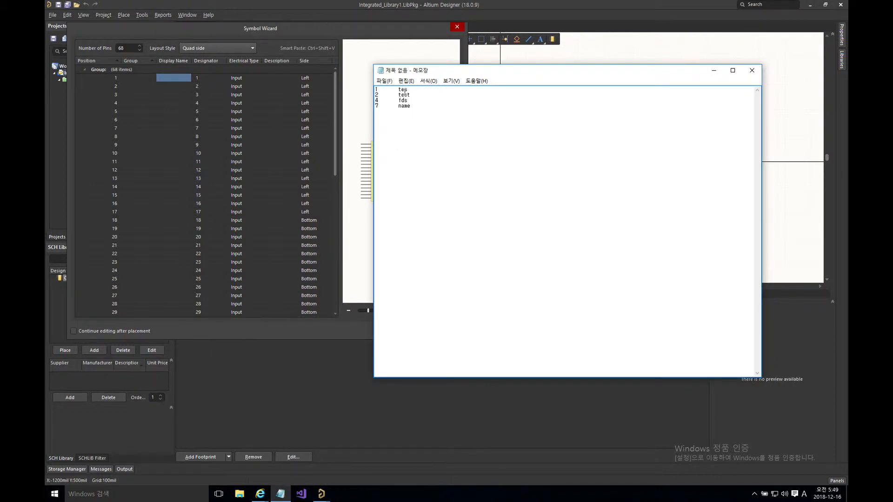
pyautogui.moveTo(411, 106); pyautogui.dragTo(369, 84)
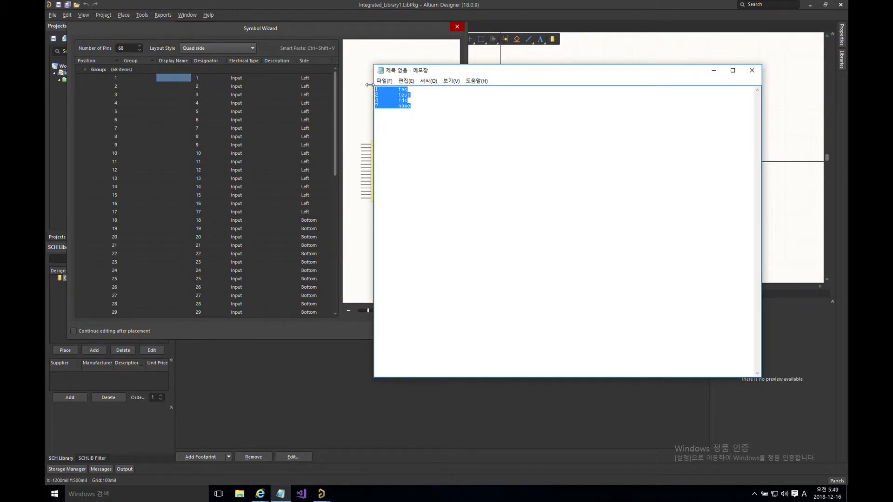
pyautogui.click(403, 82)
pyautogui.click(419, 112)
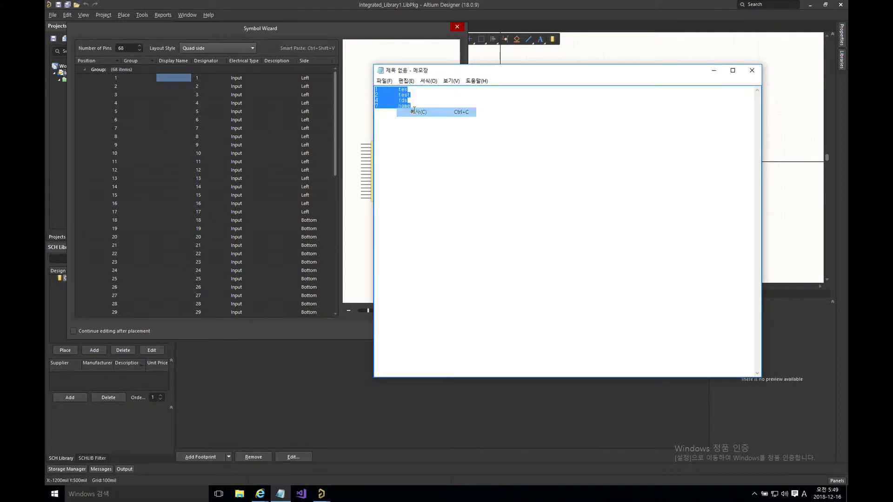
pyautogui.click(182, 77)
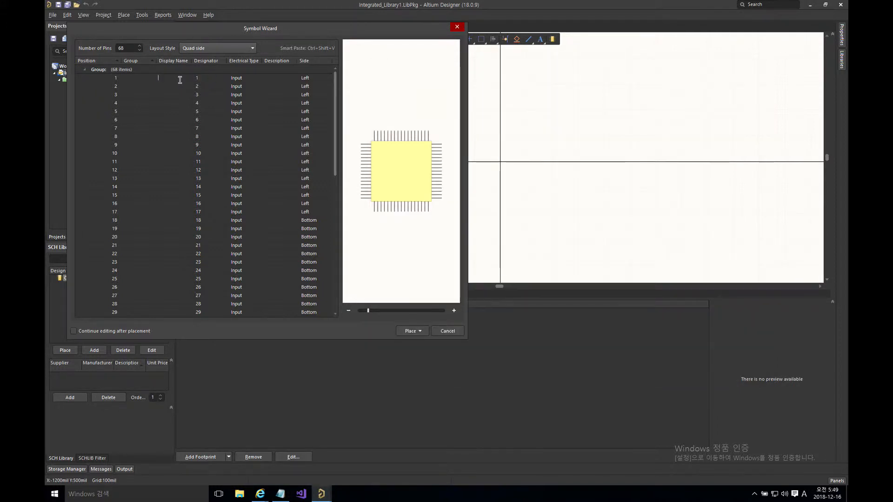
pyautogui.click(177, 79)
pyautogui.rightClick(177, 79)
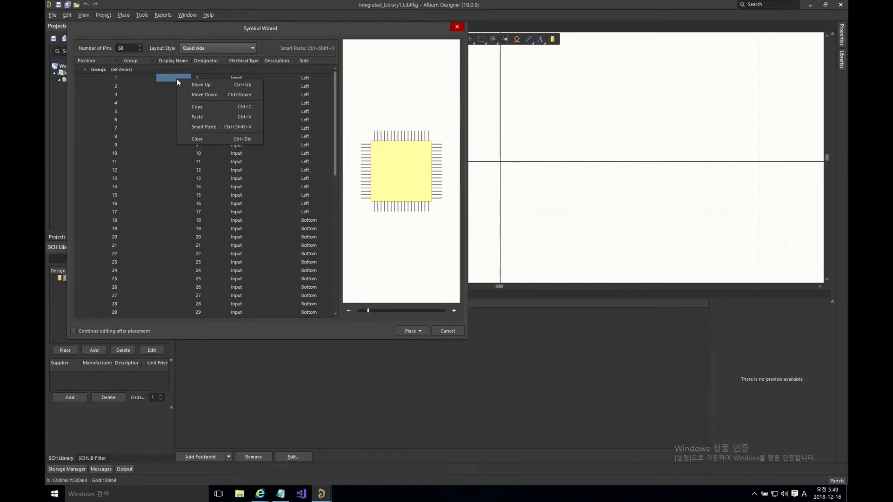
pyautogui.click(201, 117)
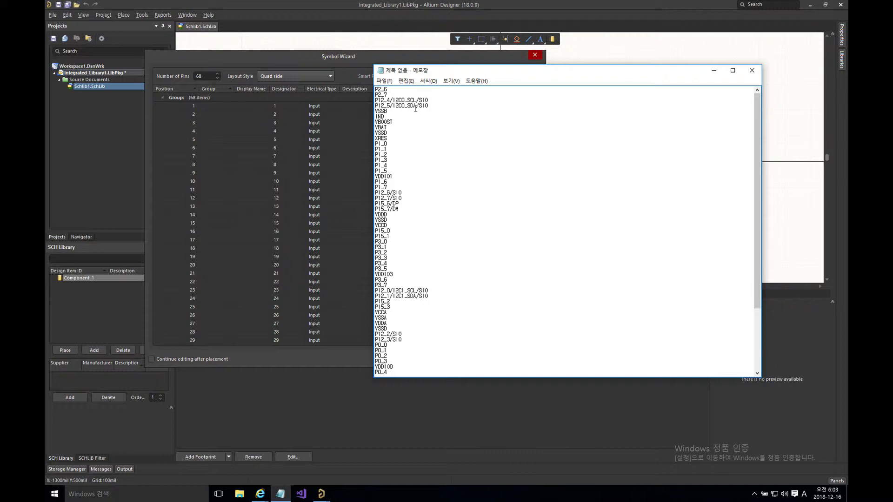
# Copy the entire list of real pin names in Notepad
pyautogui.hotkey('ctrl', 'a')
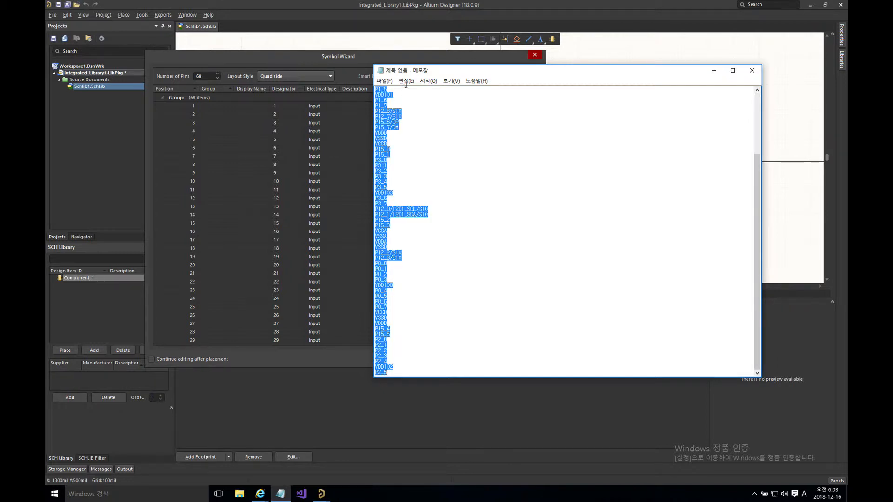
pyautogui.click(406, 81)
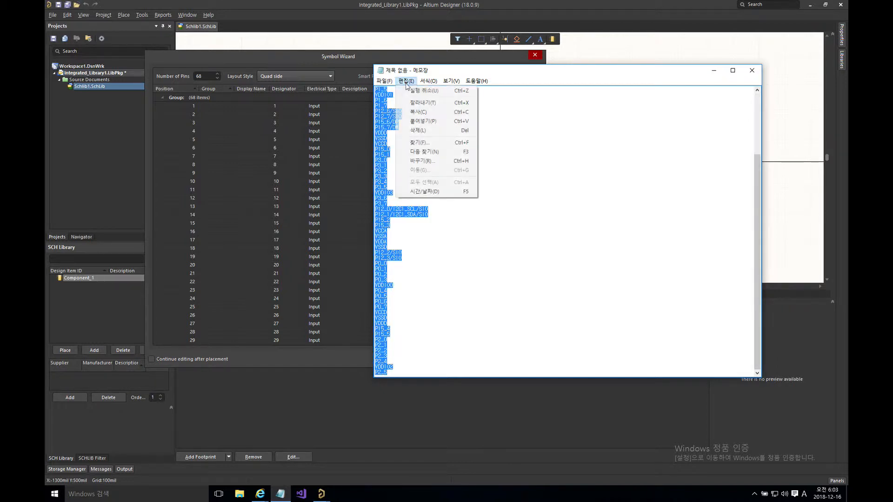
pyautogui.click(414, 113)
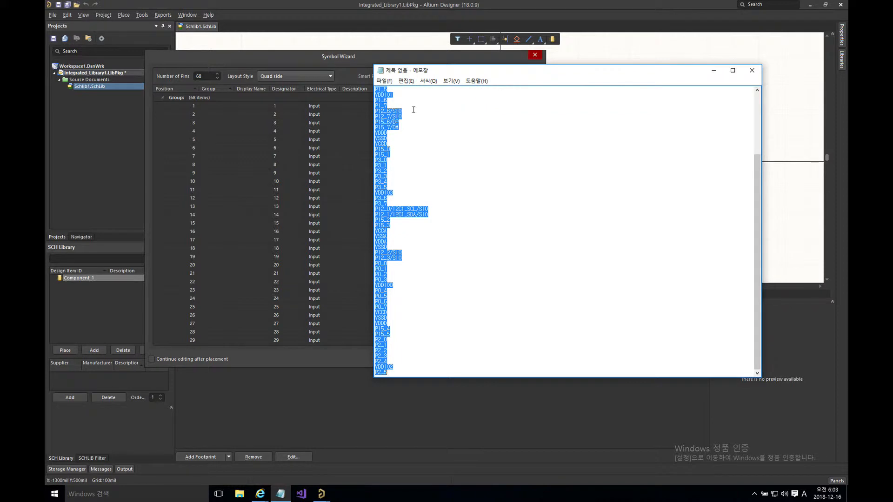
# Return to the Symbol Wizard and paste the copied list of real pin names starting at pin 1's Display Name
pyautogui.click(303, 58)
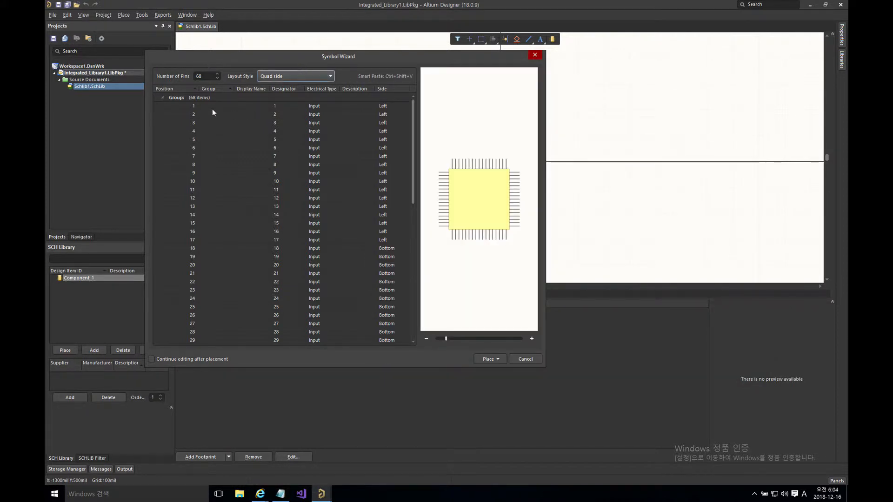
pyautogui.click(244, 106)
pyautogui.rightClick(244, 107)
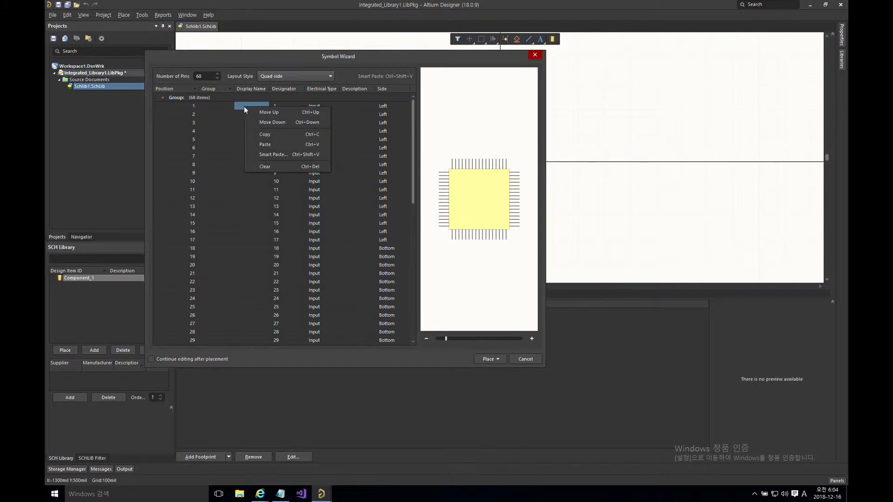
pyautogui.click(265, 144)
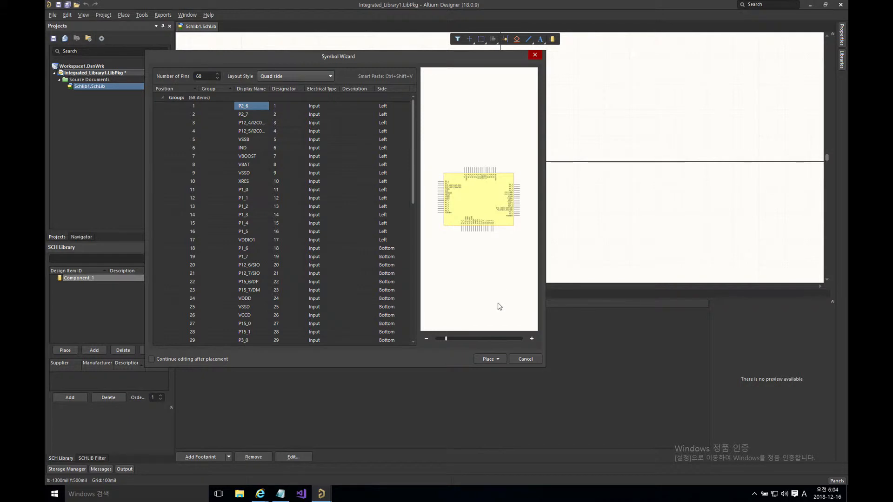
# Place the 68-pin symbol in the current library component using the Place Symbol option
pyautogui.click(491, 361)
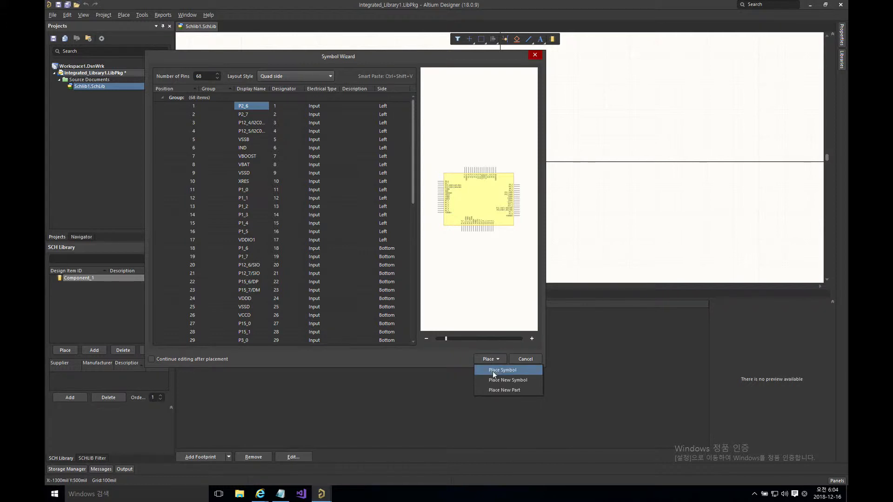
pyautogui.click(493, 370)
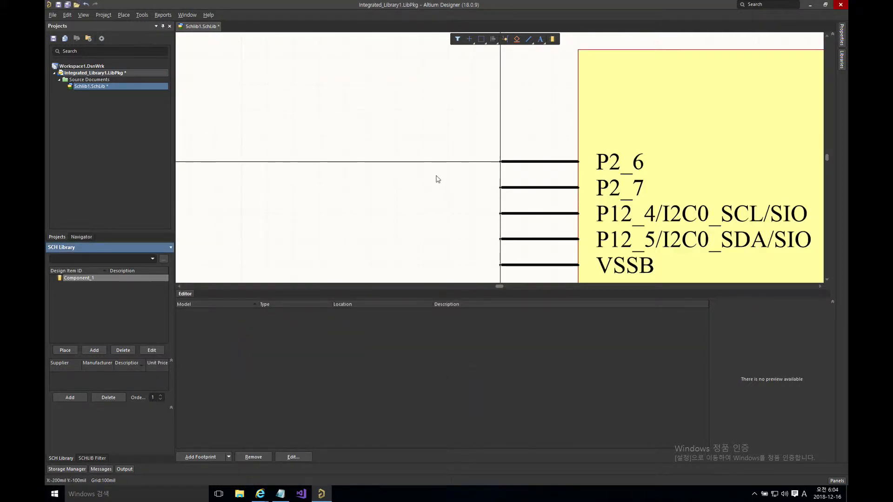
pyautogui.hotkey('ctrl', 'pagedown')
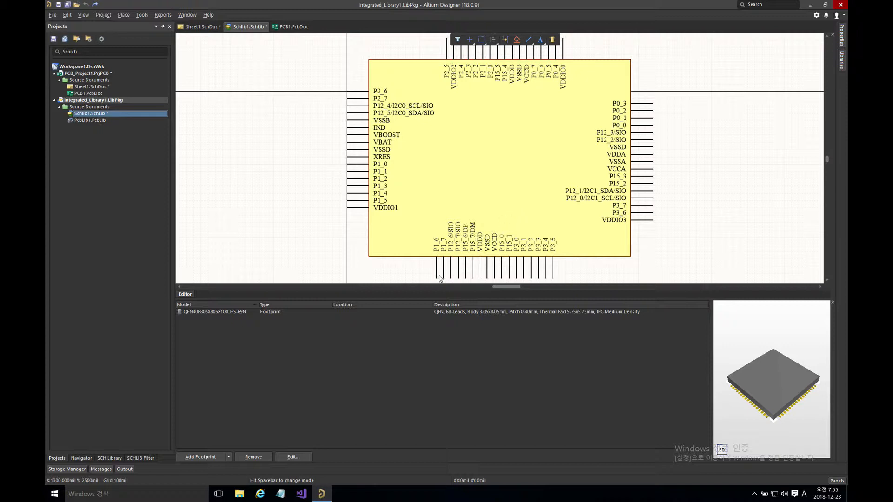
# Examine the ends of the symbol's top-side pins up close to check how they sit on the grid
pyautogui.moveTo(428, 62); pyautogui.dragTo(425, 106, button='right')
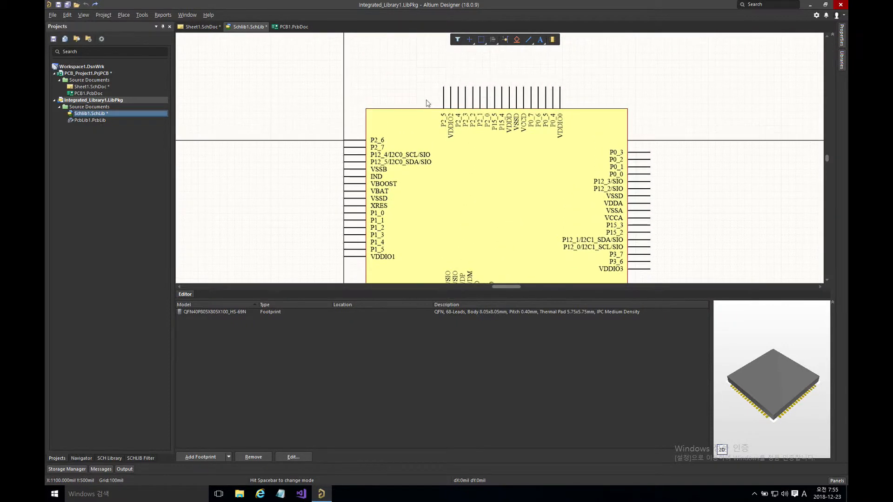
pyautogui.press('s')
pyautogui.press('i')
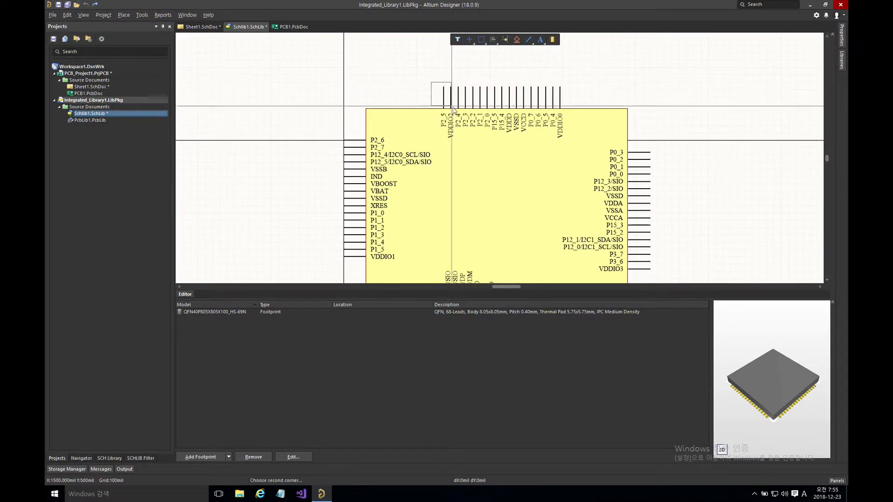
pyautogui.keyDown('ctrl'); pyautogui.scroll(5, 514, 91); pyautogui.keyUp('ctrl')
pyautogui.moveTo(496, 92); pyautogui.dragTo(493, 130, button='right')
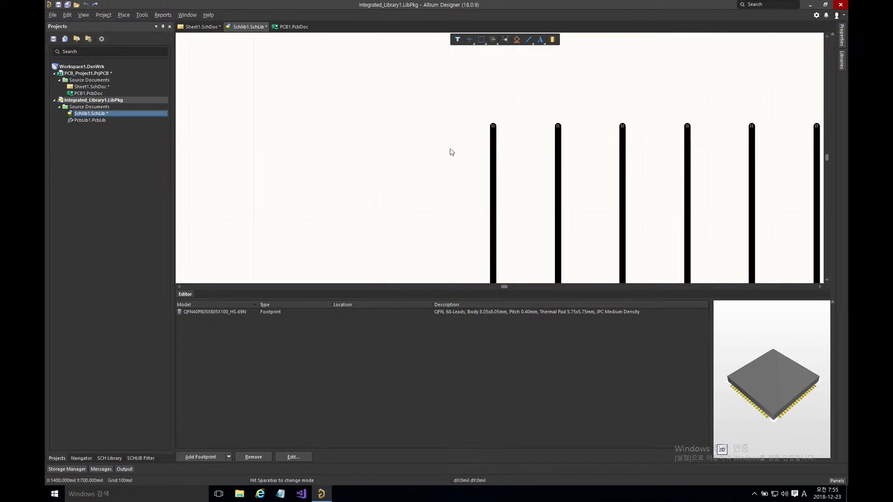
pyautogui.hotkey('ctrl', 'pagedown')
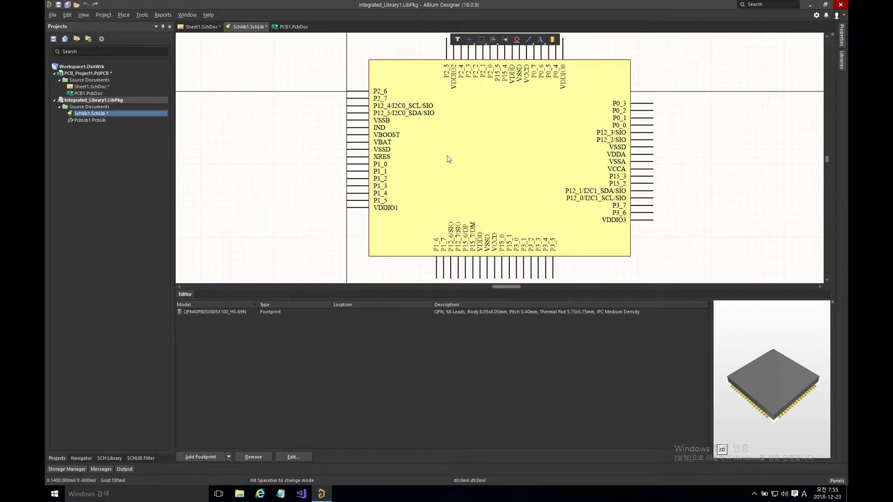
pyautogui.moveTo(444, 149); pyautogui.dragTo(438, 186, button='right')
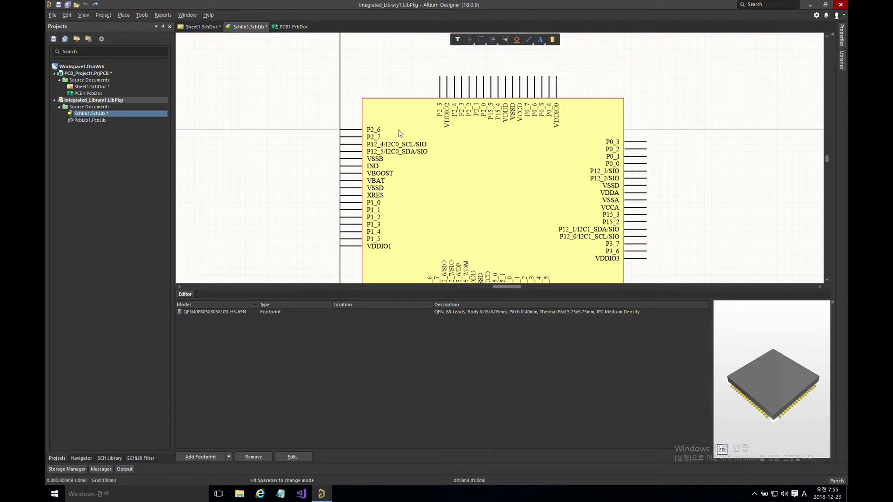
pyautogui.moveTo(395, 128); pyautogui.dragTo(403, 108, button='right')
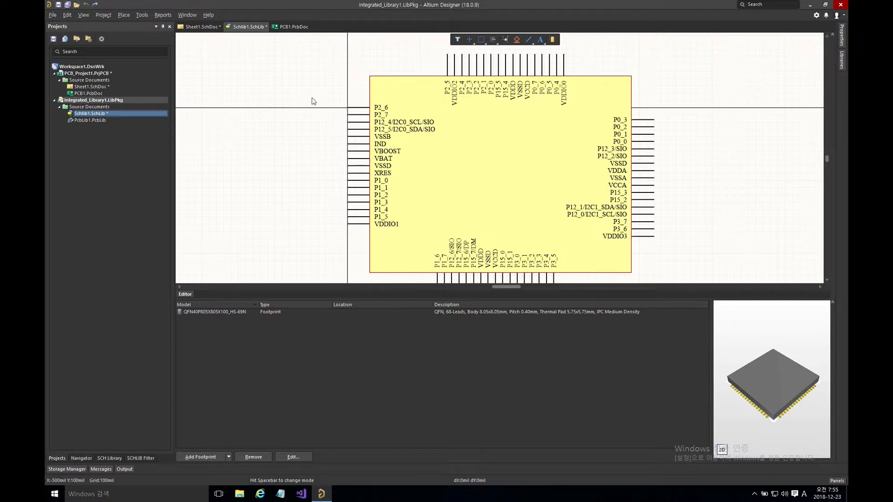
# Select all objects of the symbol, align them to the grid, and clear the selection
pyautogui.hotkey('ctrl', 'a')
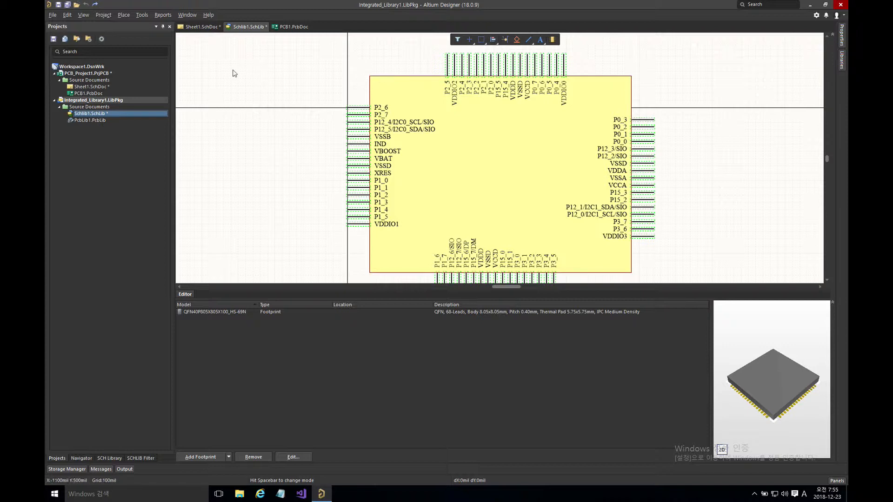
pyautogui.click(67, 15)
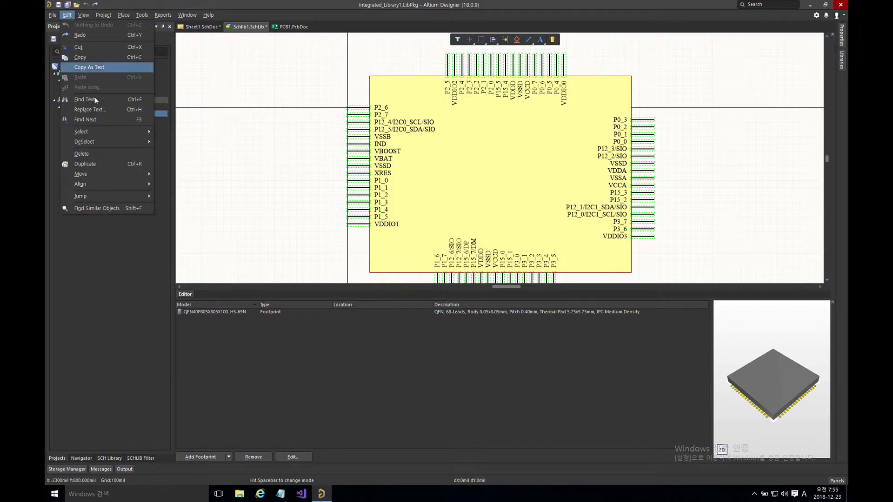
pyautogui.moveTo(113, 183)
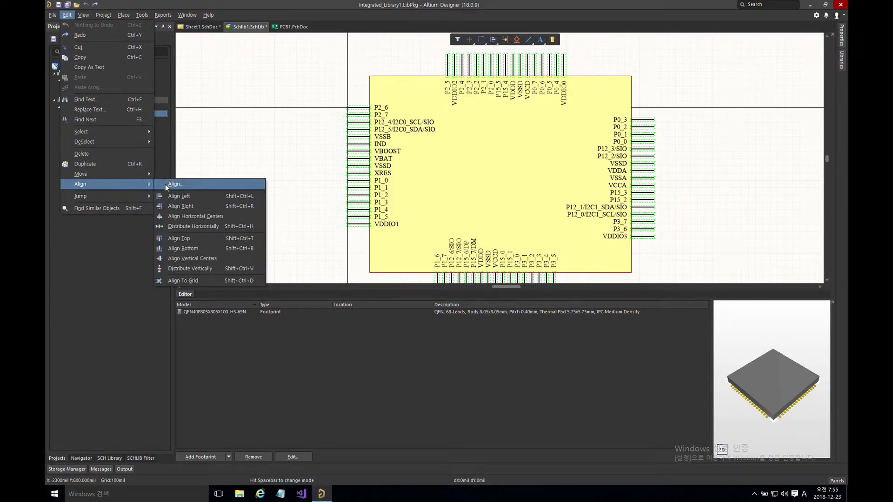
pyautogui.click(201, 282)
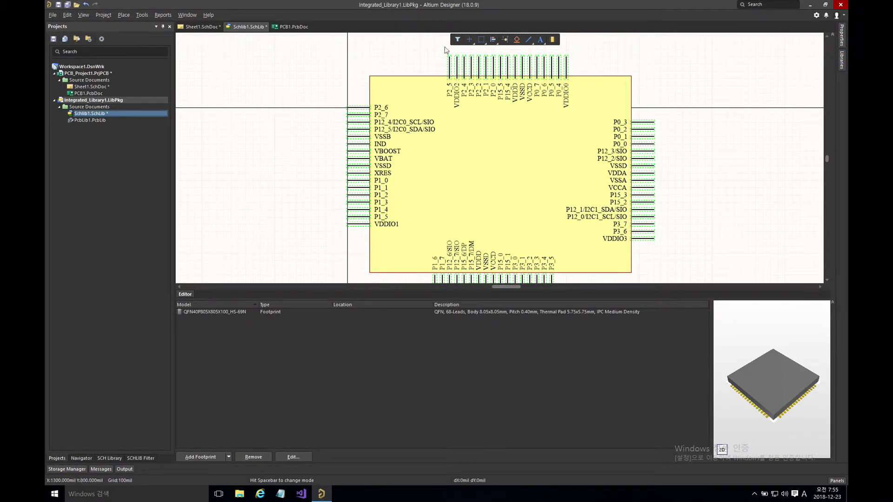
pyautogui.click(307, 200)
pyautogui.moveTo(305, 195)
pyautogui.mouseDown(button='right')
pyautogui.moveTo(290, 165)
pyautogui.moveTo(292, 185)
pyautogui.mouseUp(button='right')
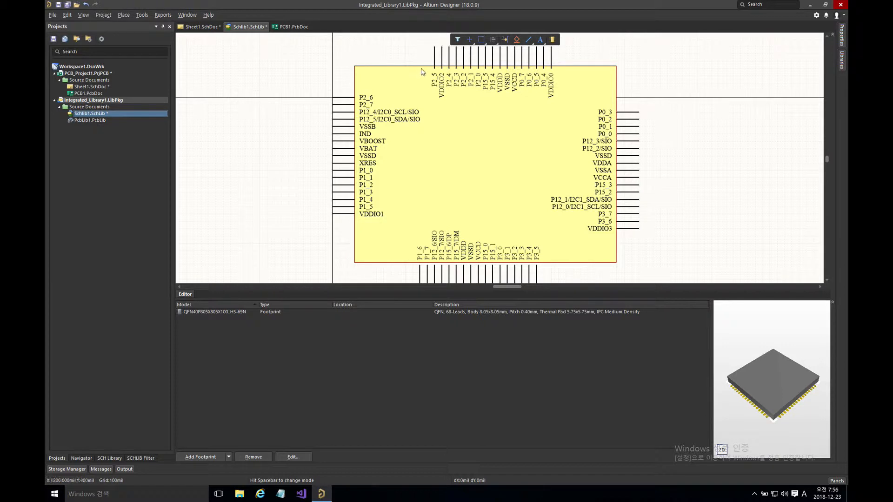
# Snap the body's top edge to the top pins and raise its bottom edge to about 400 mil below the VDDIO1 pin
pyautogui.moveTo(404, 83); pyautogui.dragTo(426, 96, button='right')
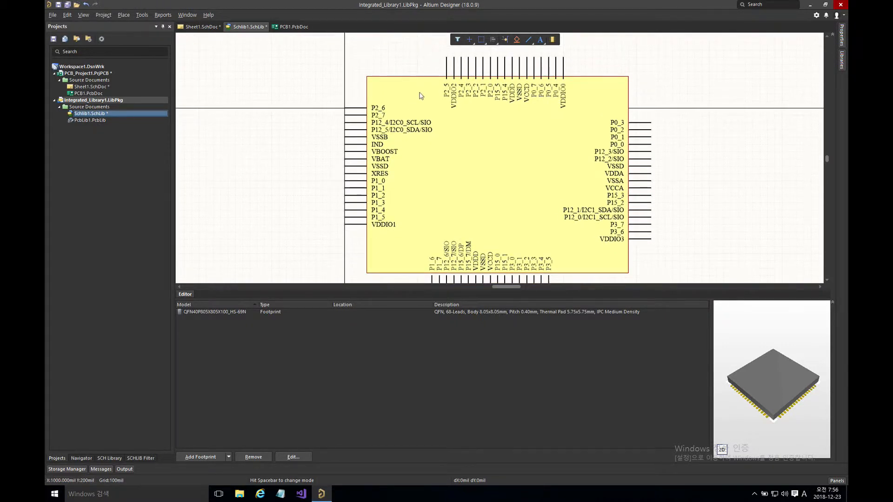
pyautogui.click(498, 76)
pyautogui.moveTo(497, 76); pyautogui.dragTo(497, 79)
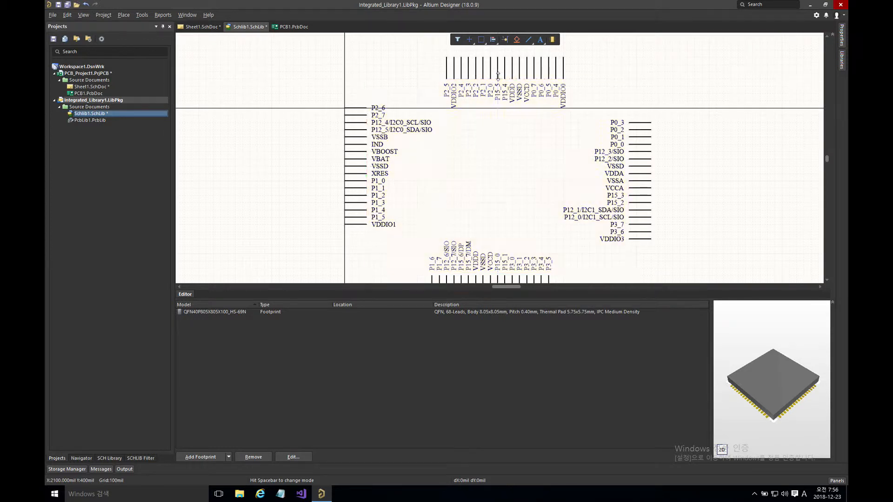
pyautogui.scroll(-2, 354, 103)
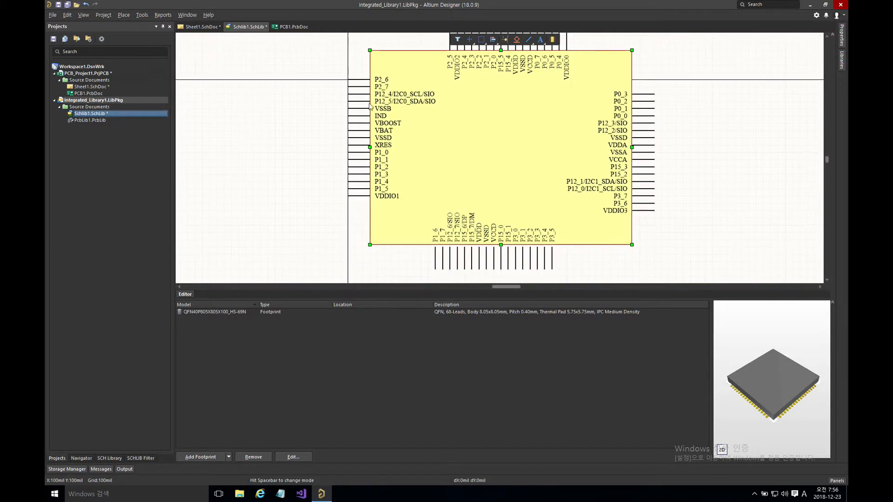
pyautogui.moveTo(501, 245); pyautogui.dragTo(499, 224)
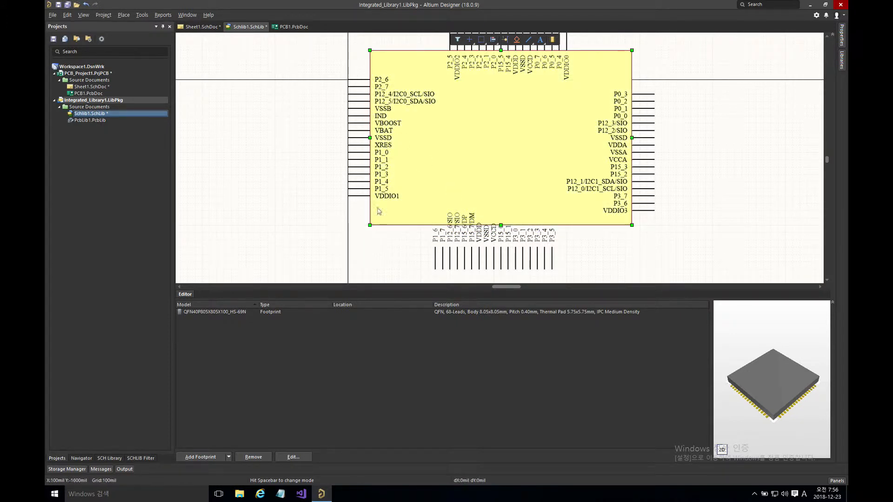
# Move the row of top-side pins left so that P2_5 sits about 400 mil from the body's left edge
pyautogui.moveTo(522, 103); pyautogui.dragTo(543, 170, button='right')
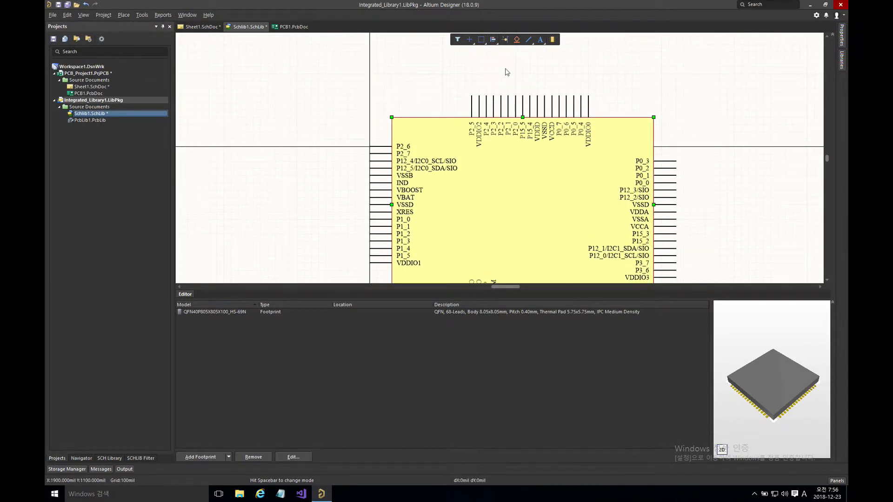
pyautogui.click(455, 74)
pyautogui.moveTo(456, 78); pyautogui.dragTo(591, 150)
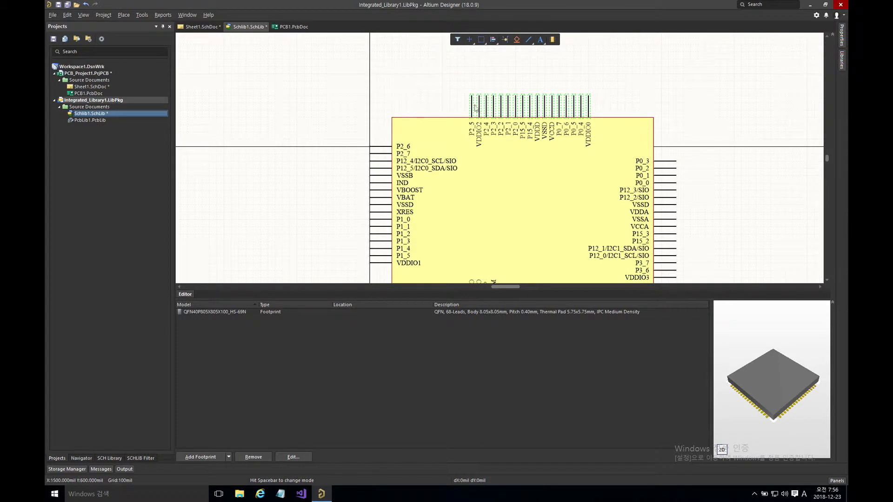
pyautogui.moveTo(471, 109); pyautogui.dragTo(425, 97)
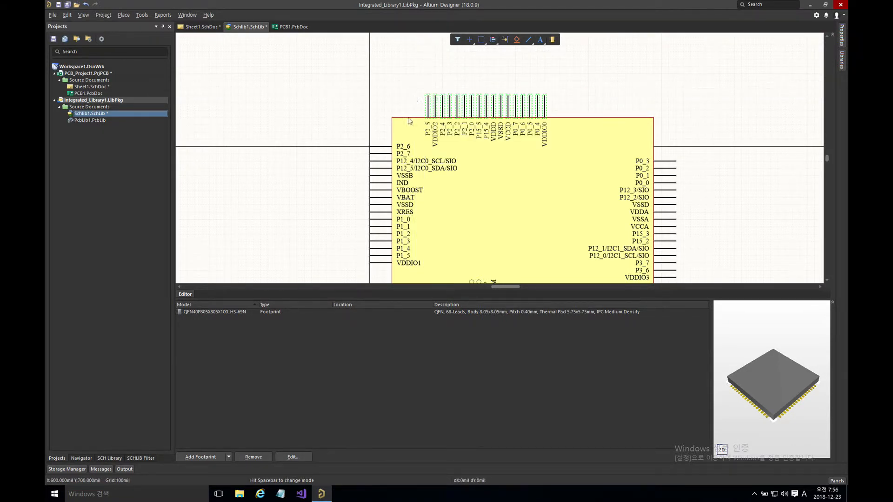
pyautogui.click(398, 141)
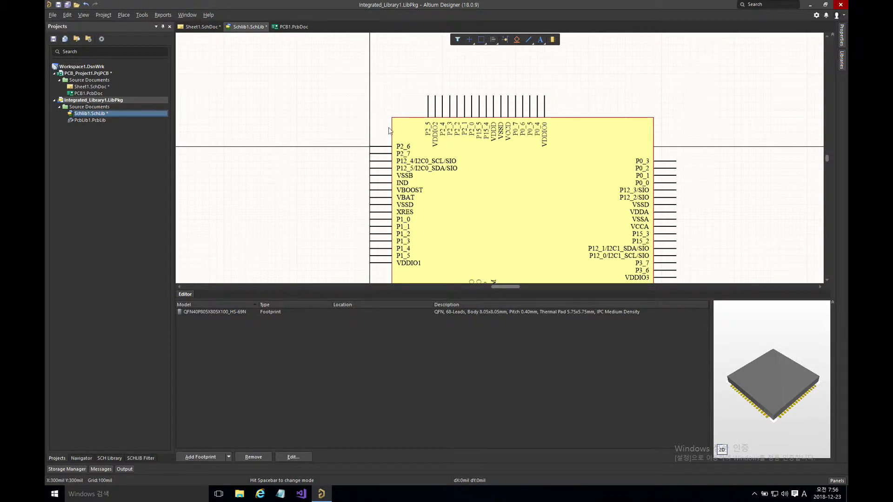
pyautogui.moveTo(422, 81); pyautogui.dragTo(560, 143)
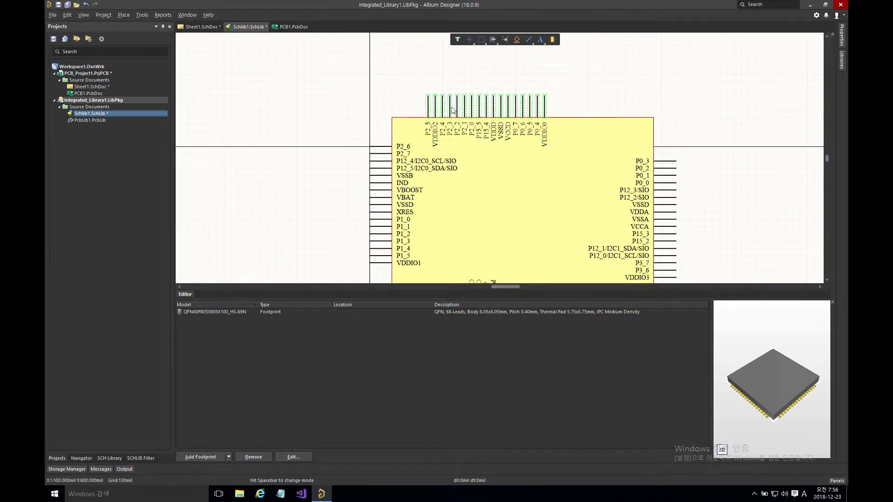
pyautogui.moveTo(451, 106); pyautogui.dragTo(443, 98)
pyautogui.click(583, 96)
# Move the row of bottom-side pins onto the body's bottom edge, with P1_6 straight below P2_5
pyautogui.moveTo(544, 259); pyautogui.dragTo(565, 151, button='right')
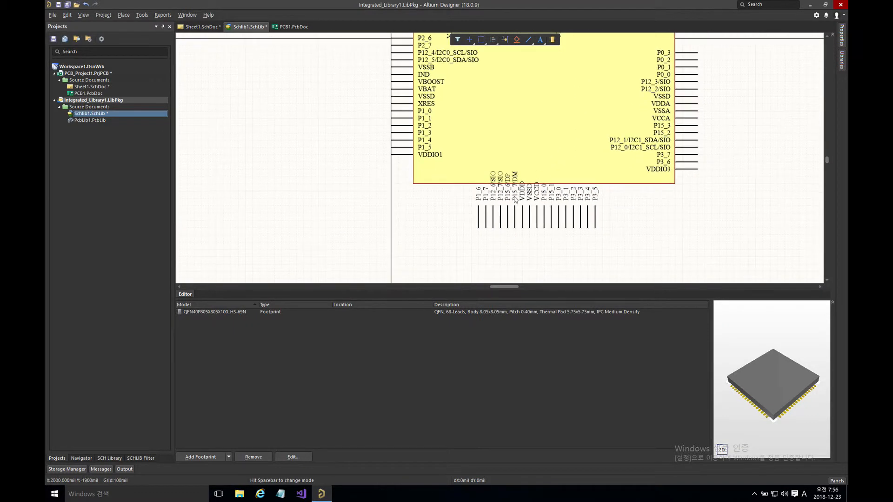
pyautogui.moveTo(469, 239); pyautogui.dragTo(560, 210)
pyautogui.scroll(3, 602, 193)
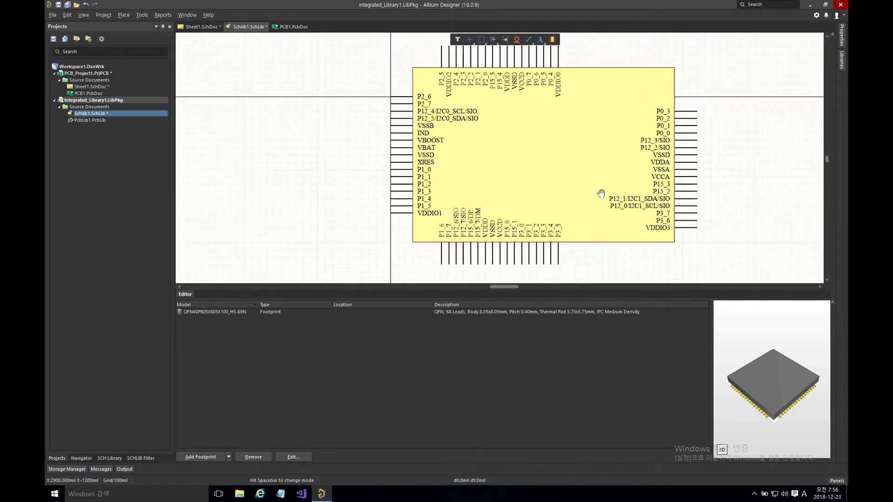
# Narrow the body to end about 400 mil right of VDDIO0 and move the right-side pins onto that edge, level with the left-side pins
pyautogui.click(673, 162)
pyautogui.moveTo(674, 155); pyautogui.dragTo(587, 153)
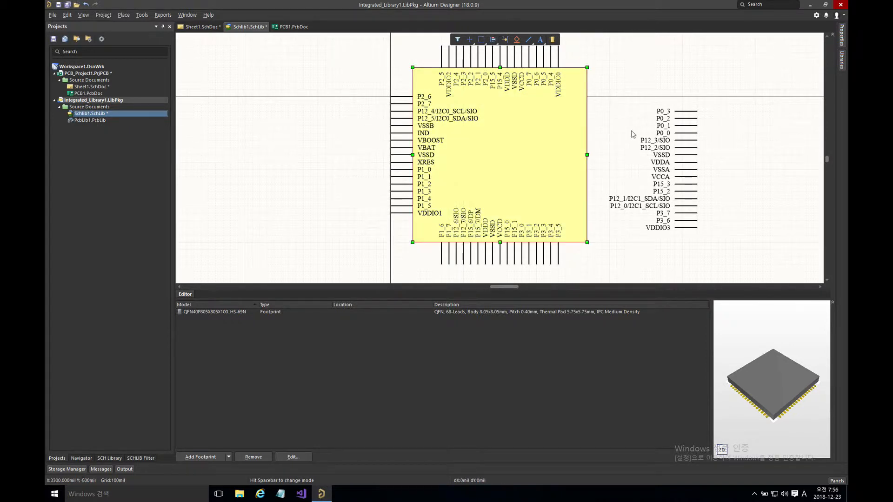
pyautogui.moveTo(632, 93); pyautogui.dragTo(739, 263)
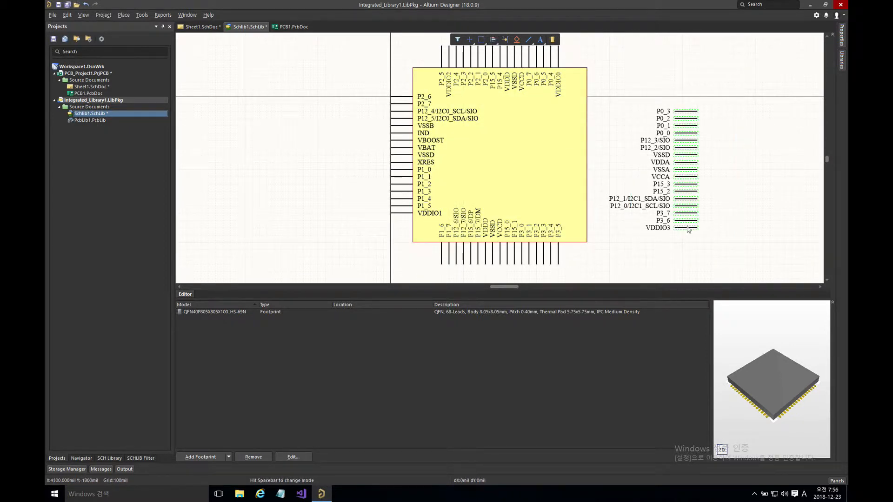
pyautogui.moveTo(694, 229); pyautogui.dragTo(608, 205)
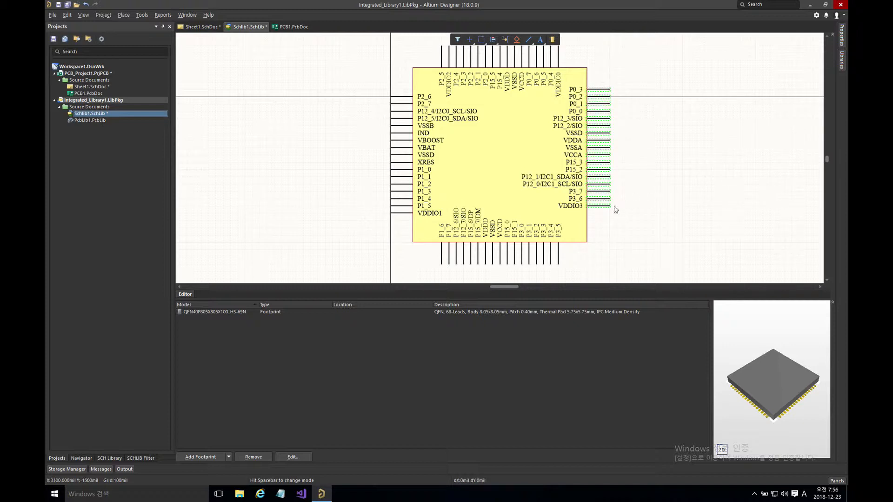
pyautogui.moveTo(608, 208); pyautogui.dragTo(610, 213)
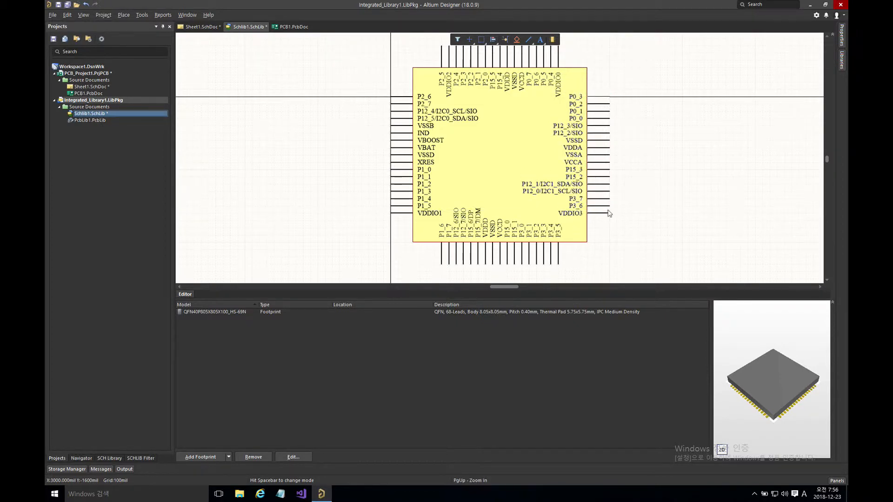
pyautogui.click(662, 173)
pyautogui.moveTo(662, 173); pyautogui.dragTo(669, 183, button='right')
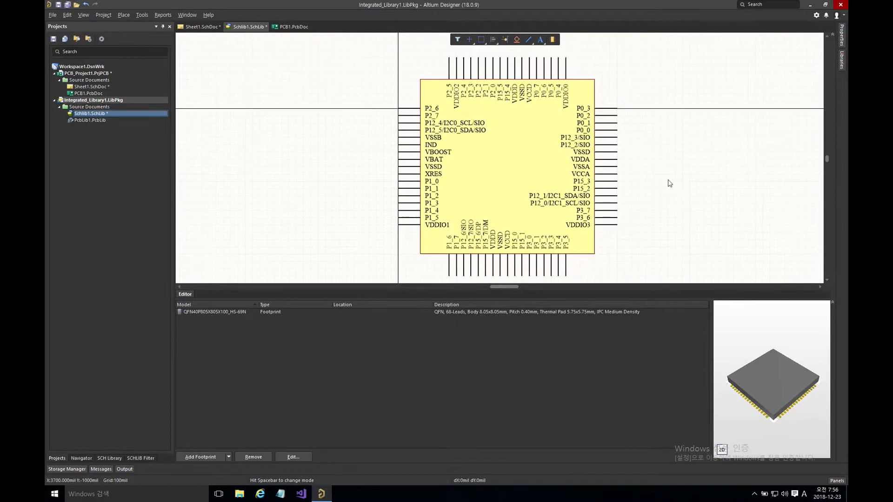
pyautogui.press('v')
pyautogui.press('f')
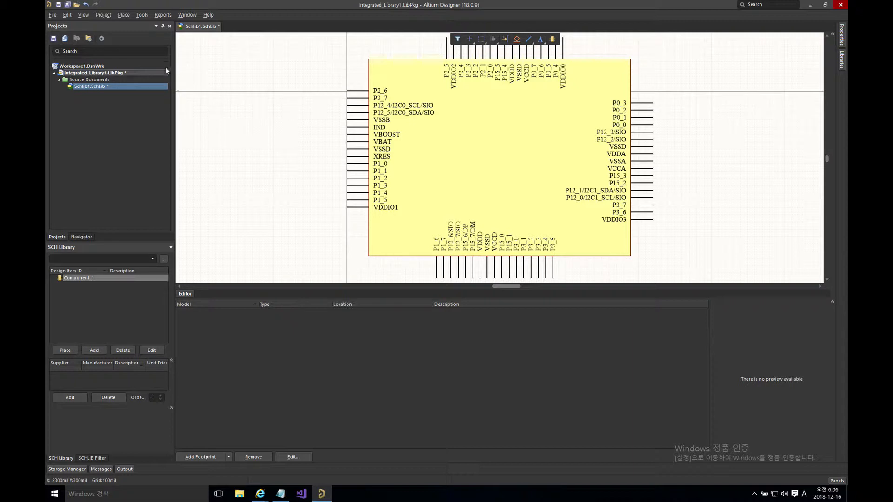
# Add a new PCB library document to the Integrated_Library1 project
pyautogui.rightClick(114, 77)
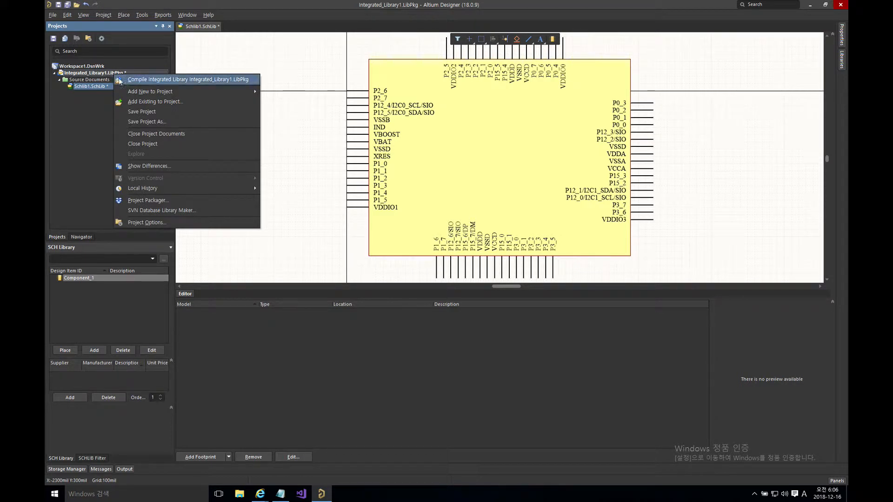
pyautogui.moveTo(158, 95)
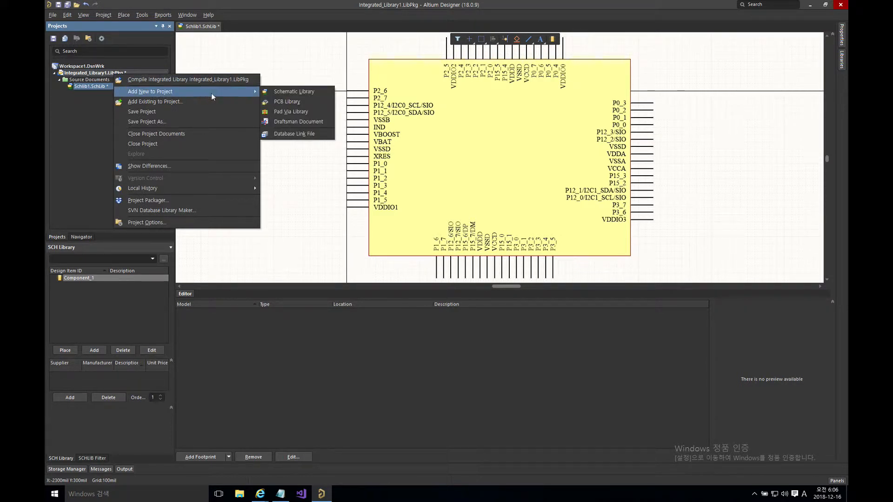
pyautogui.click(287, 103)
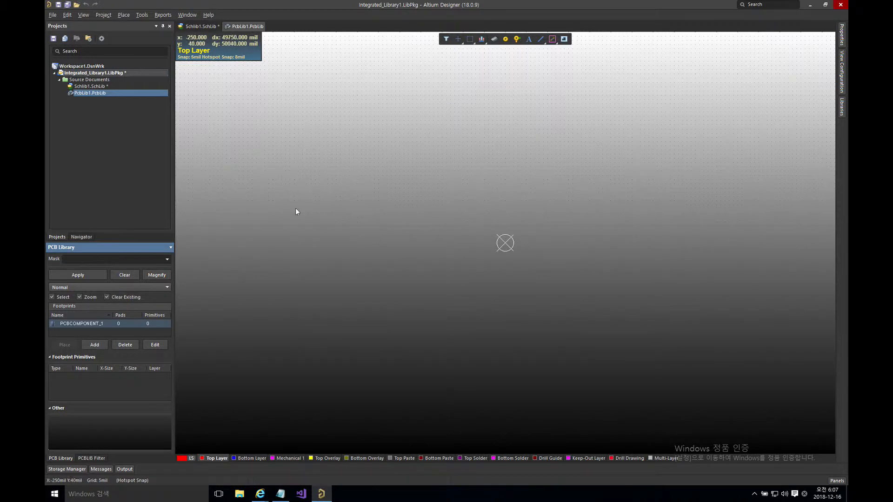
# Start the IPC Compliant Footprint Wizard and go on to the component type selection
pyautogui.click(146, 16)
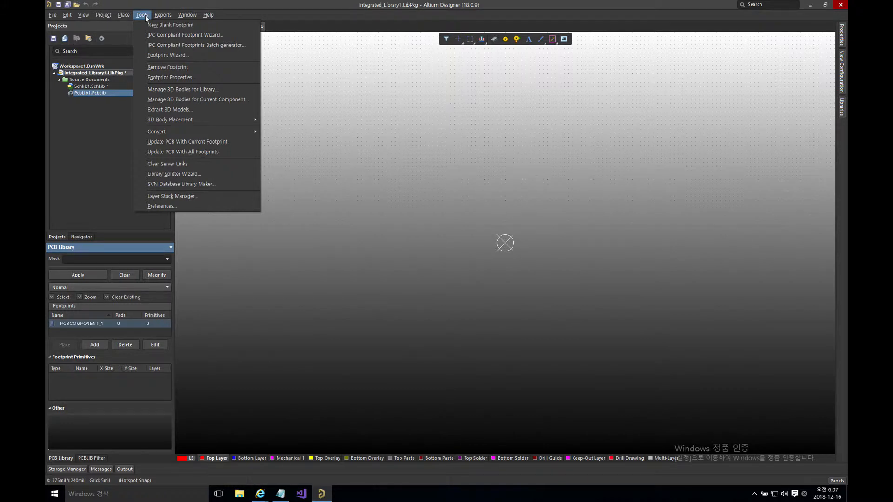
pyautogui.click(171, 36)
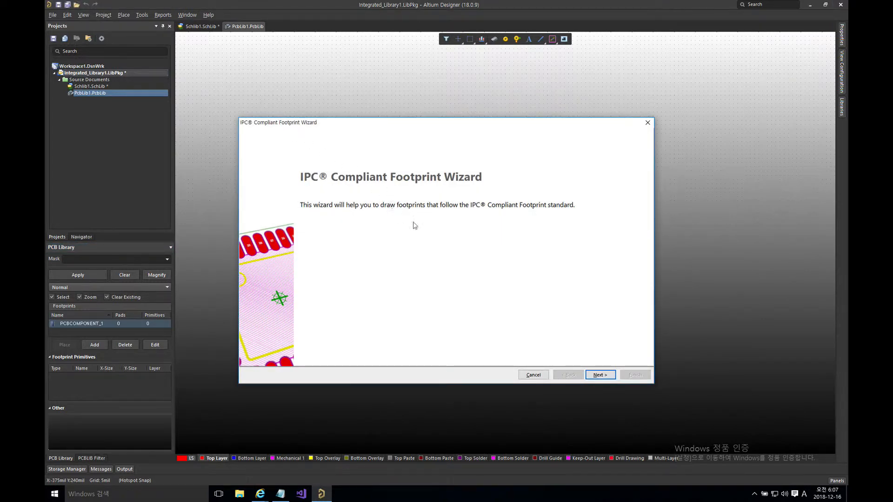
pyautogui.click(600, 377)
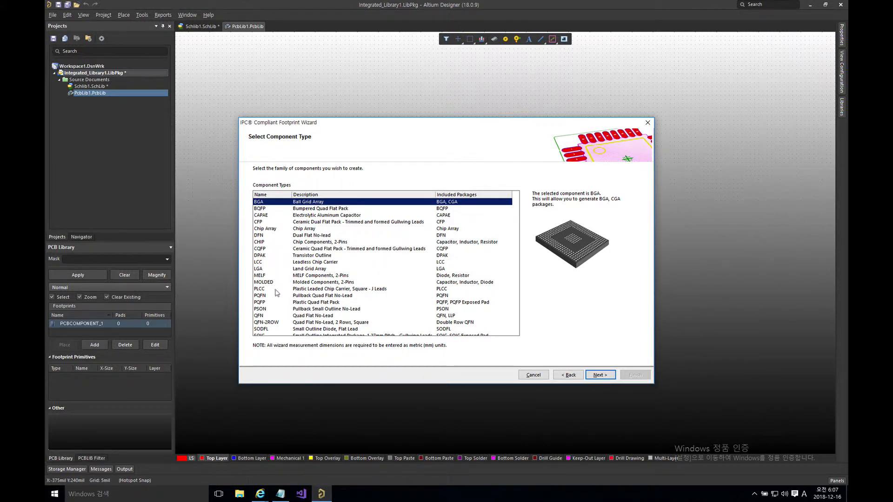
# Compare the QFN, PQFN and QFN-2ROW package types, choose QFN and continue to its overall dimensions
pyautogui.click(263, 317)
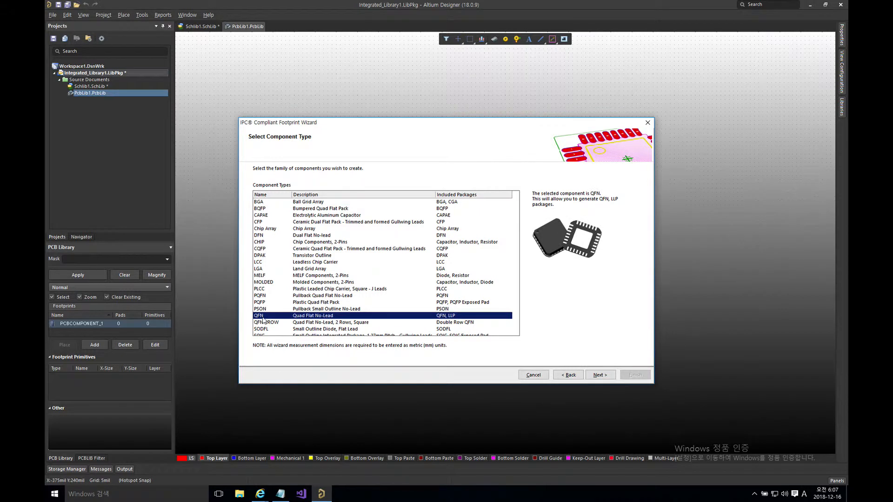
pyautogui.click(272, 296)
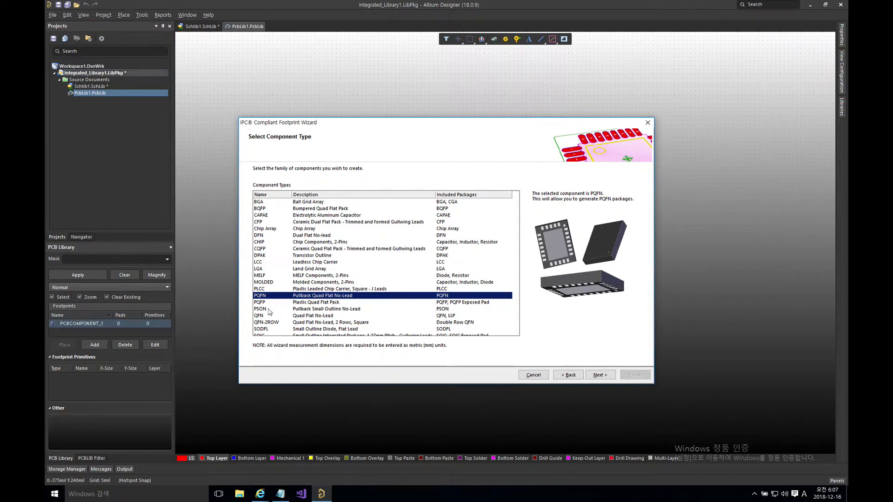
pyautogui.click(267, 316)
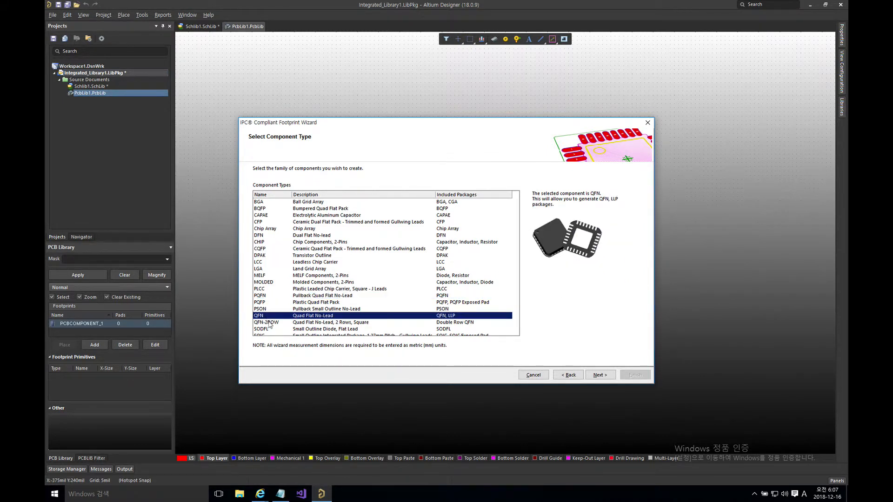
pyautogui.click(269, 323)
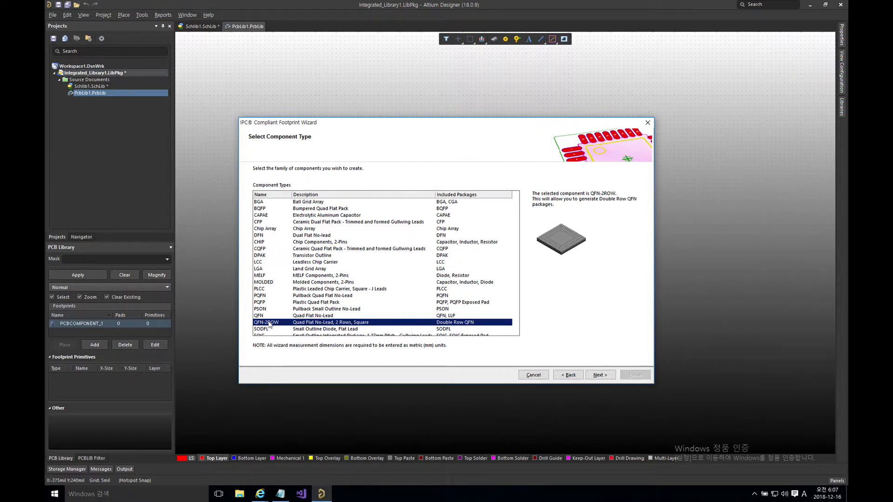
pyautogui.click(273, 296)
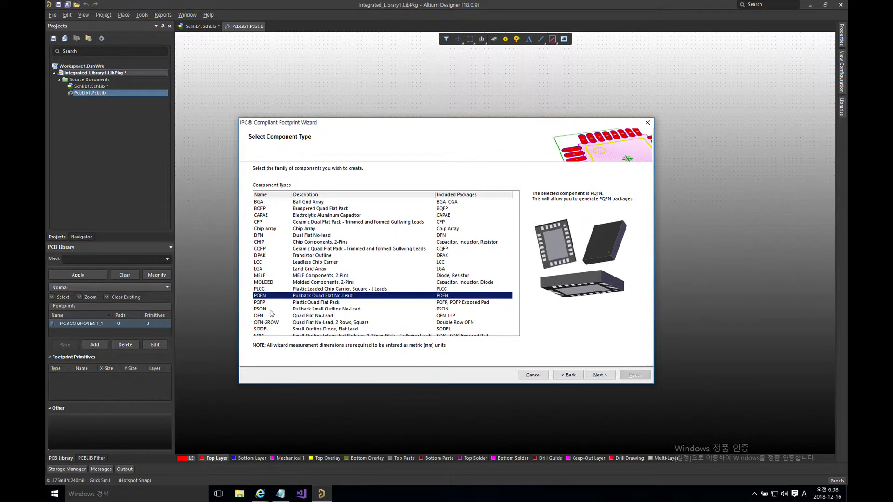
pyautogui.click(268, 316)
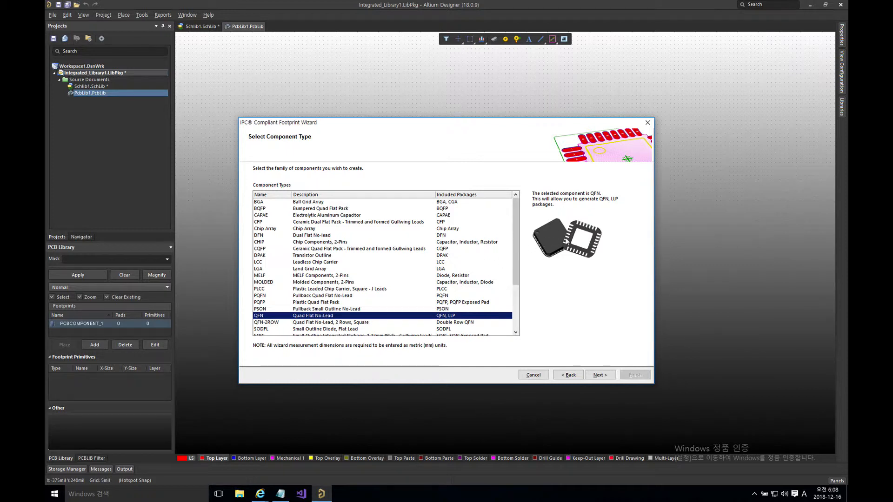
pyautogui.click(270, 296)
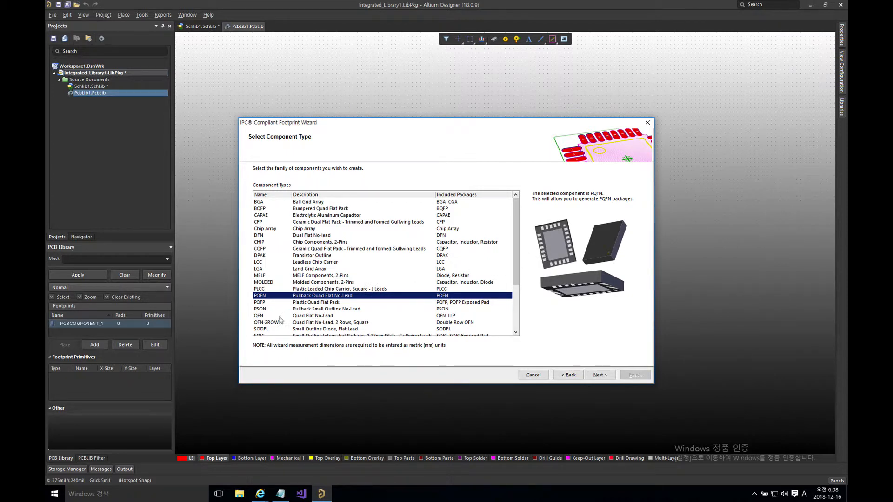
pyautogui.click(263, 316)
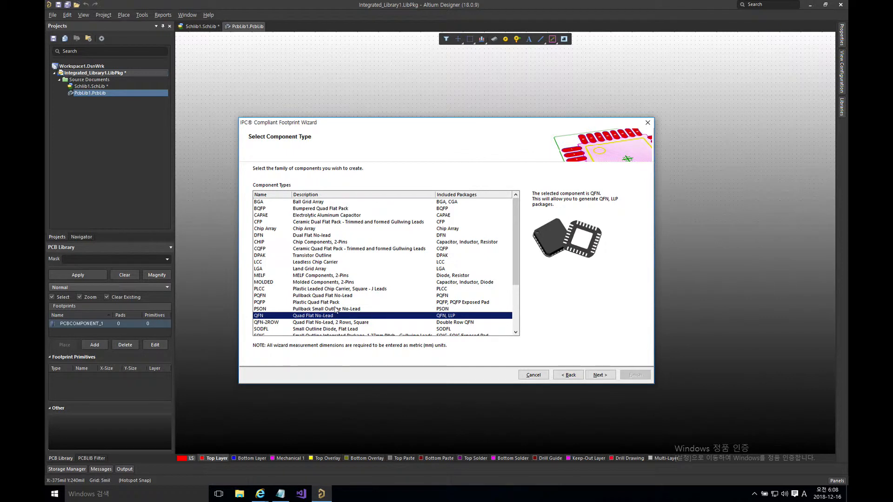
pyautogui.click(601, 375)
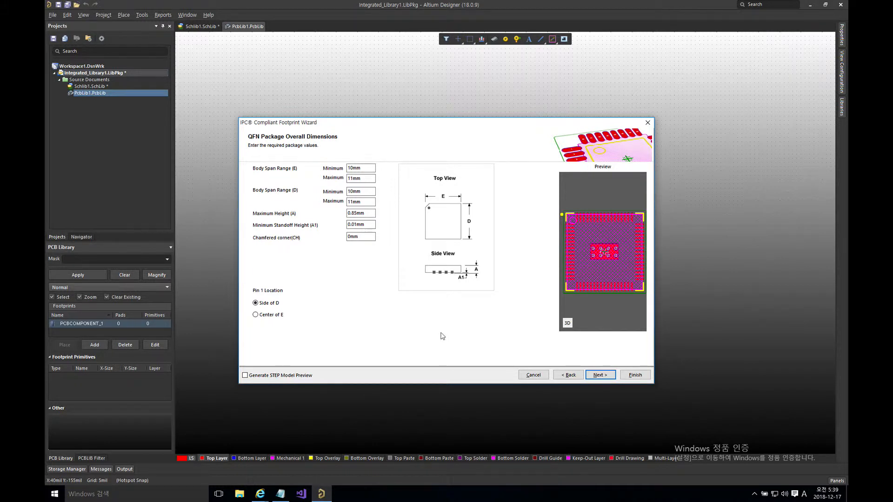
# Set both body span ranges, E and D, to a minimum of 8 mm and a maximum of 8.1 mm
pyautogui.doubleClick(367, 167)
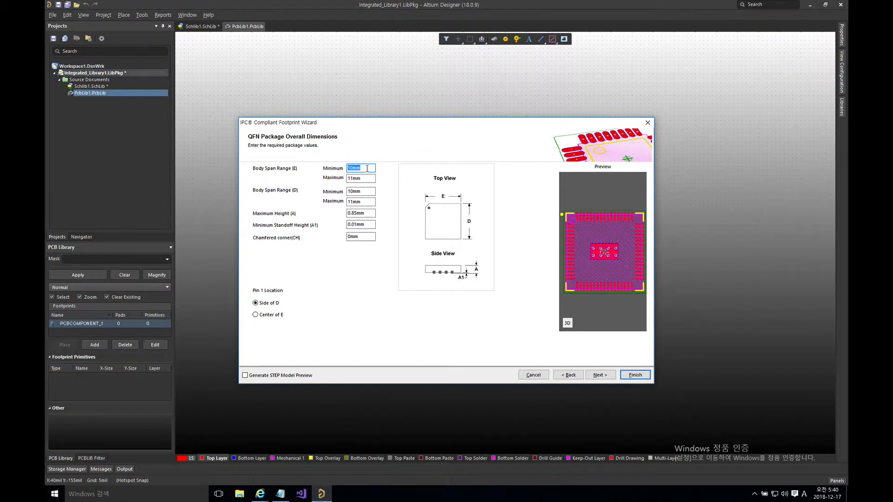
pyautogui.write('8')
pyautogui.doubleClick(368, 191)
pyautogui.write('8')
pyautogui.doubleClick(368, 178)
pyautogui.write('8.1')
pyautogui.doubleClick(366, 200)
pyautogui.write('8.')
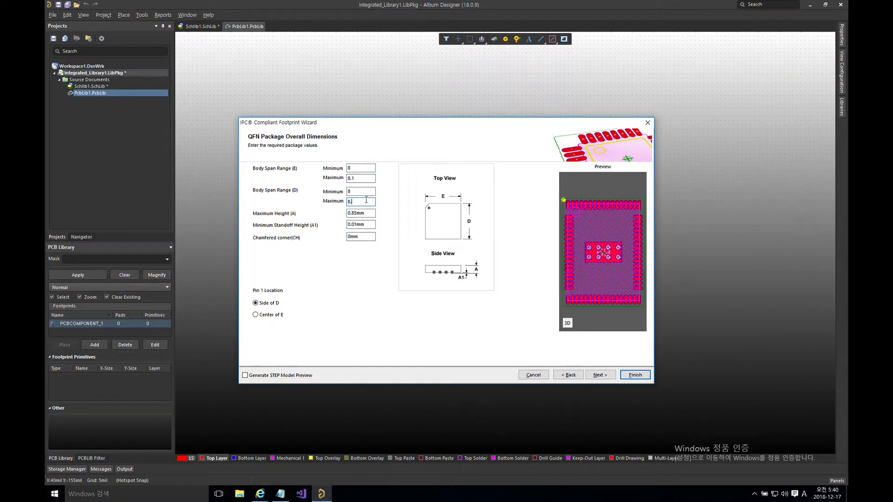
pyautogui.write('1')
# Set the maximum height to 1 mm and the minimum standoff height to 0.05 mm, and continue to the pin dimensions
pyautogui.doubleClick(370, 213)
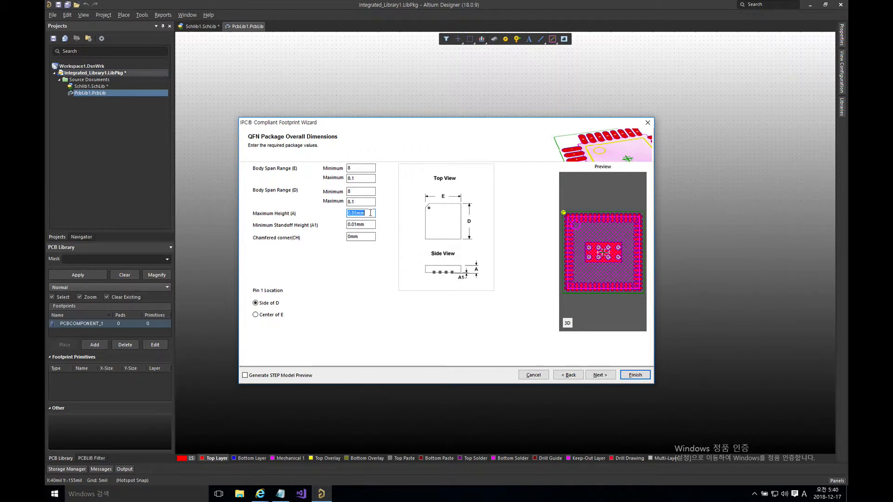
pyautogui.write('1')
pyautogui.doubleClick(371, 225)
pyautogui.write('0.05')
pyautogui.click(358, 238)
pyautogui.doubleClick(358, 238)
pyautogui.click(601, 376)
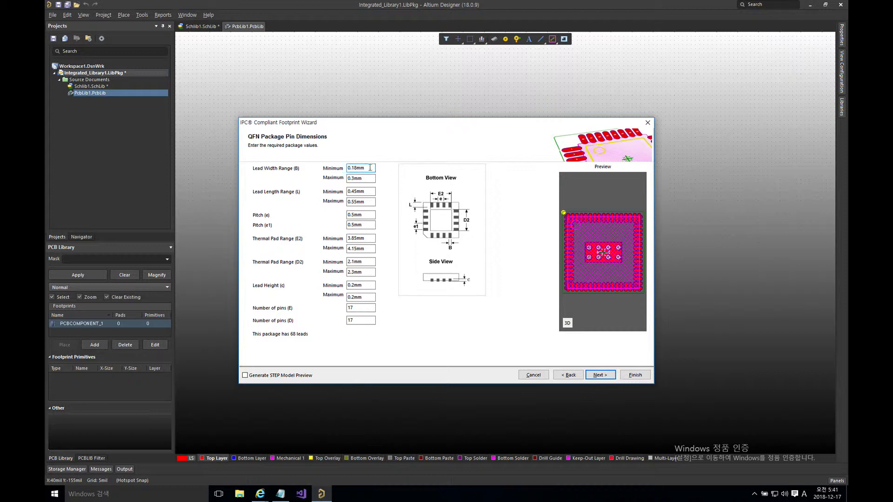
# Set the minimum lead width to 0.2 mm and the lead length range to 0.4–0.5 mm
pyautogui.doubleClick(369, 167)
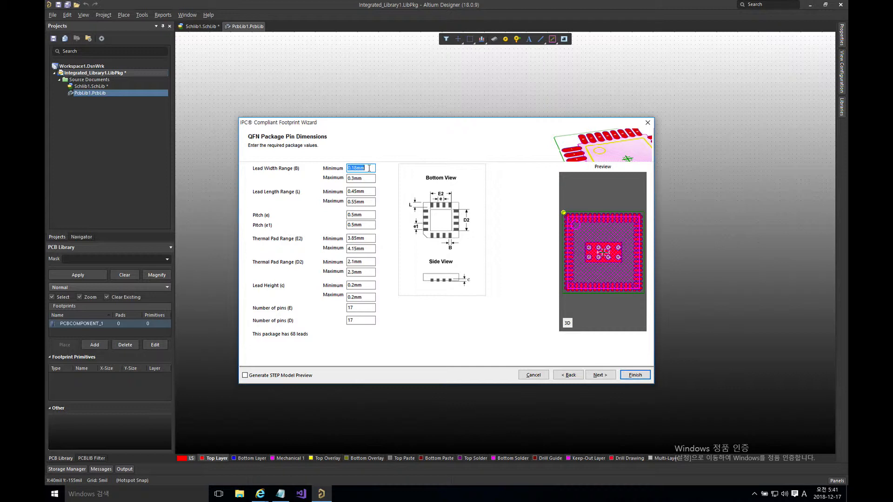
pyautogui.write('0.2')
pyautogui.doubleClick(367, 178)
pyautogui.doubleClick(371, 191)
pyautogui.write('0.4')
pyautogui.doubleClick(370, 199)
pyautogui.write('0.')
# Set both pin pitches, e and e1, to 0.4 mm
pyautogui.doubleClick(371, 215)
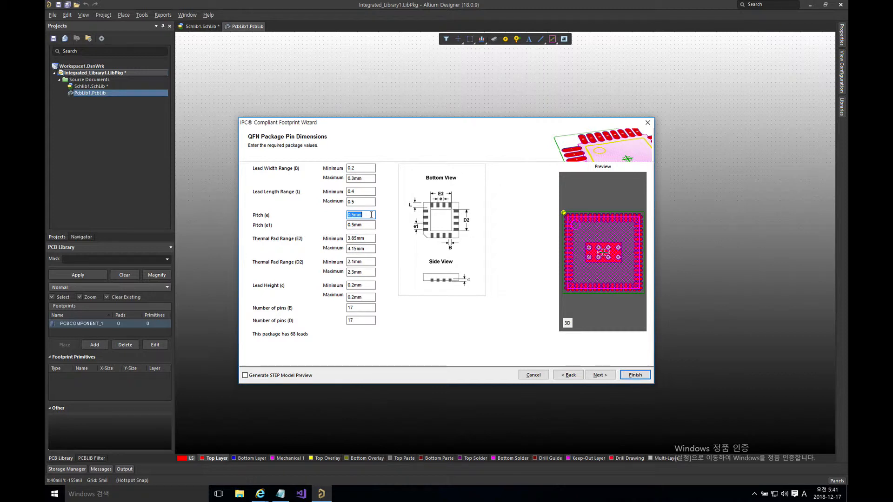
pyautogui.write('0.4')
pyautogui.doubleClick(369, 225)
pyautogui.write('0.4')
# Set the thermal pad ranges E2 and D2 to a minimum of 5.7 mm and a maximum of 5.8 mm
pyautogui.doubleClick(370, 239)
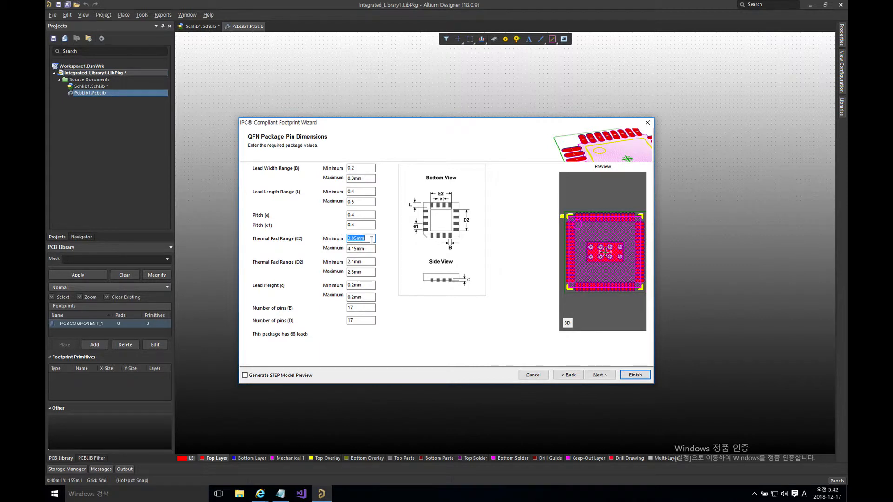
pyautogui.write('5.7')
pyautogui.click(373, 248)
pyautogui.doubleClick(372, 248)
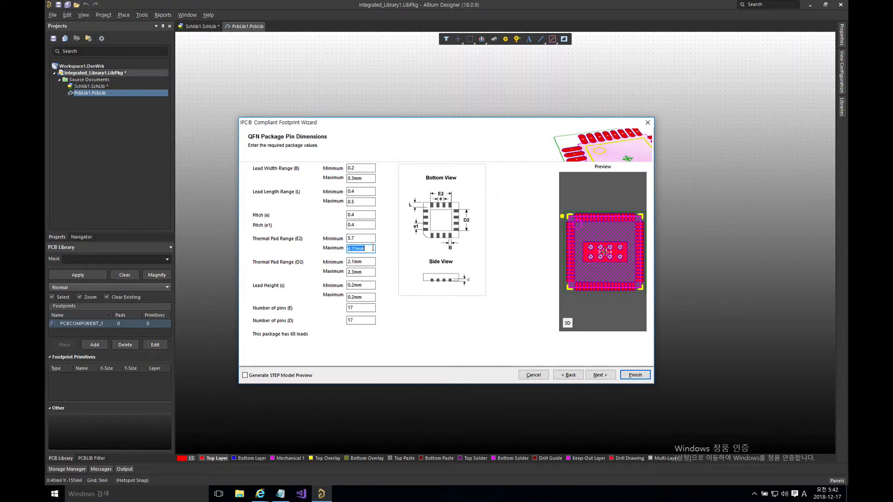
pyautogui.write('5.8')
pyautogui.doubleClick(371, 262)
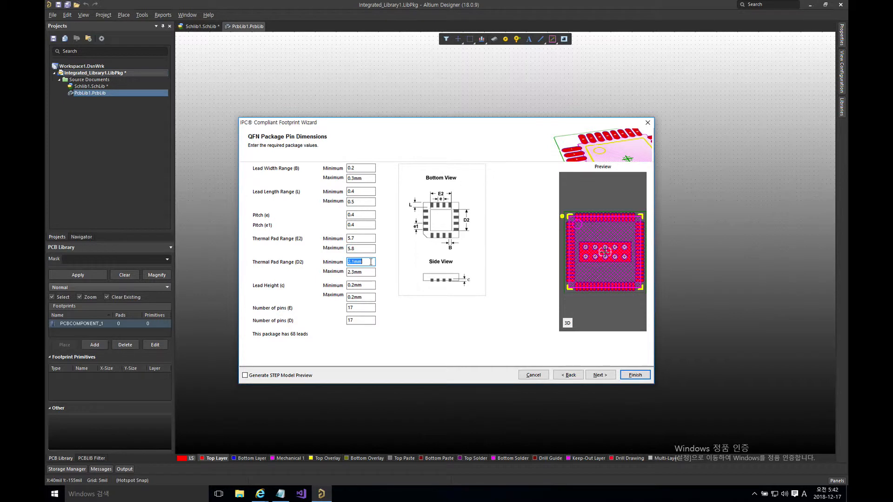
pyautogui.write('5.7')
pyautogui.doubleClick(370, 272)
pyautogui.write('5.')
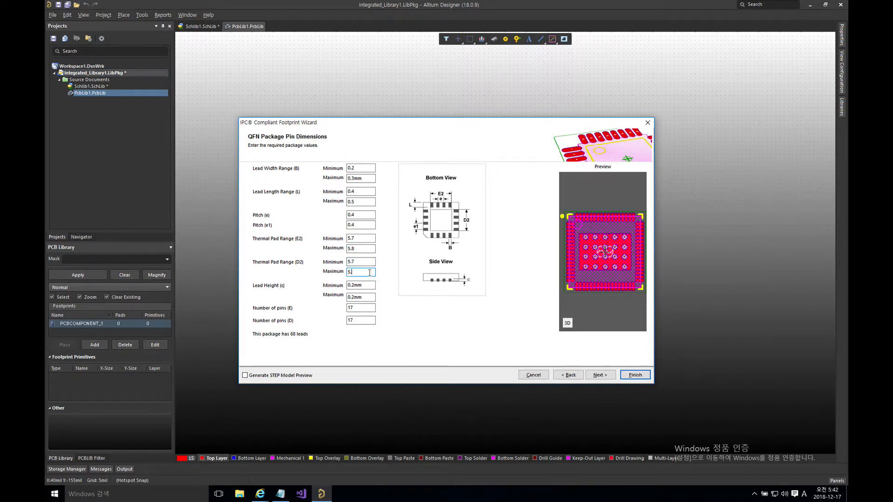
pyautogui.write('8')
# Accept the default lead heights and pin counts, omit the power and ground bar, and accept the calculated heel spacing
pyautogui.doubleClick(370, 284)
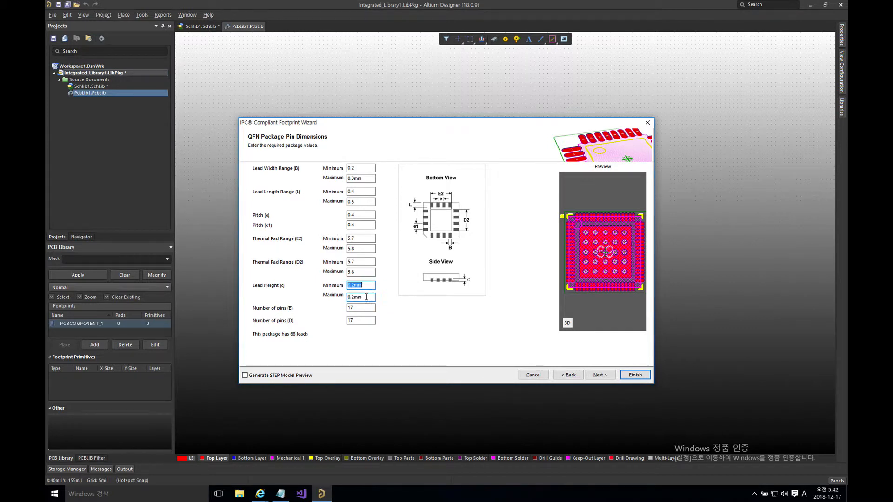
pyautogui.click(366, 297)
pyautogui.click(363, 308)
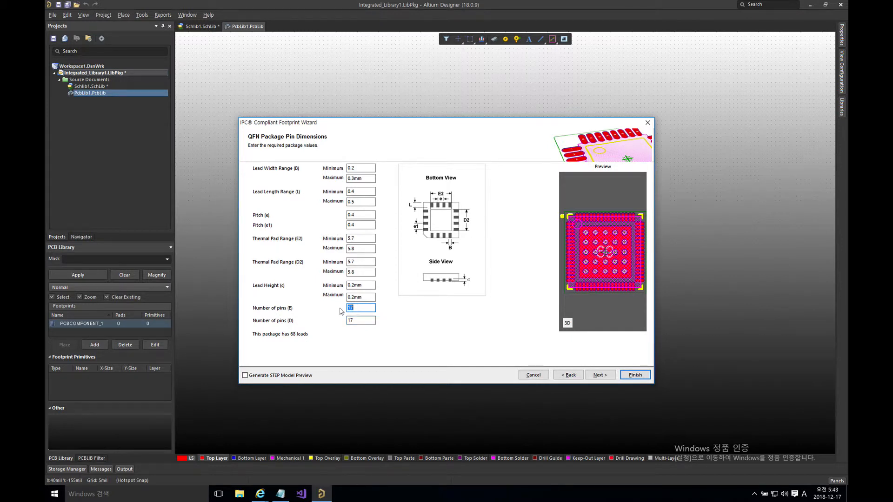
pyautogui.press('Tab')
pyautogui.click(598, 376)
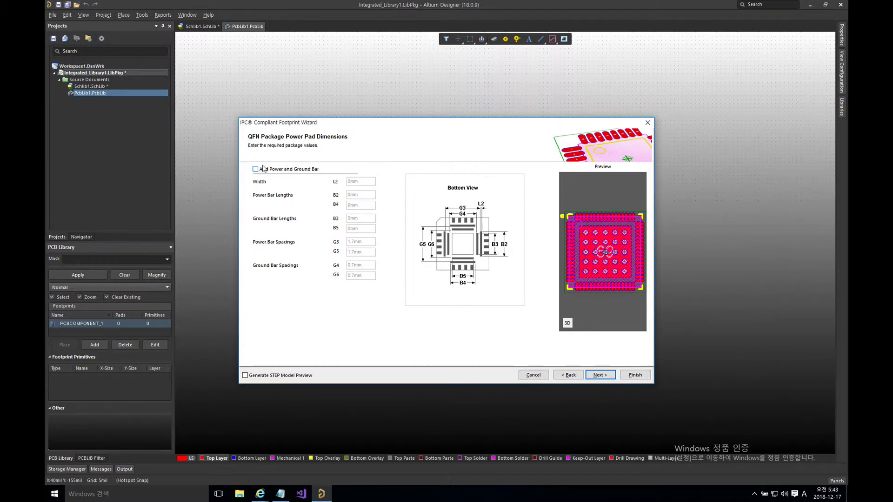
pyautogui.click(600, 376)
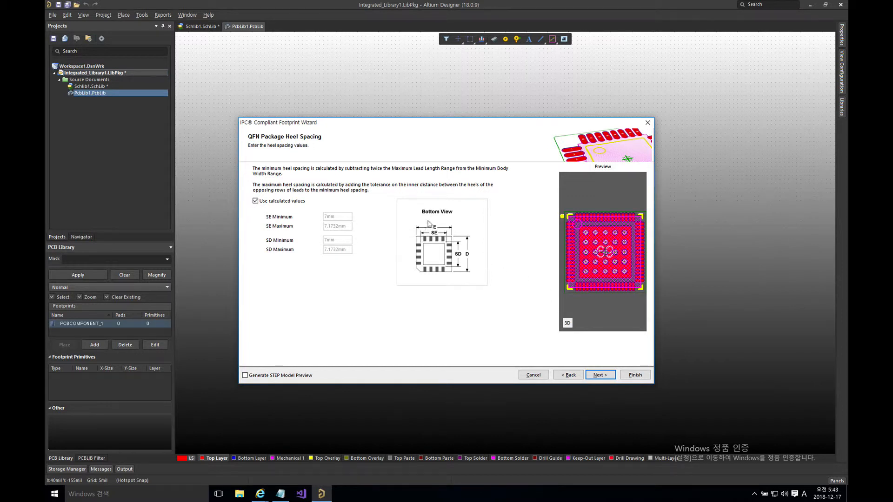
pyautogui.click(601, 375)
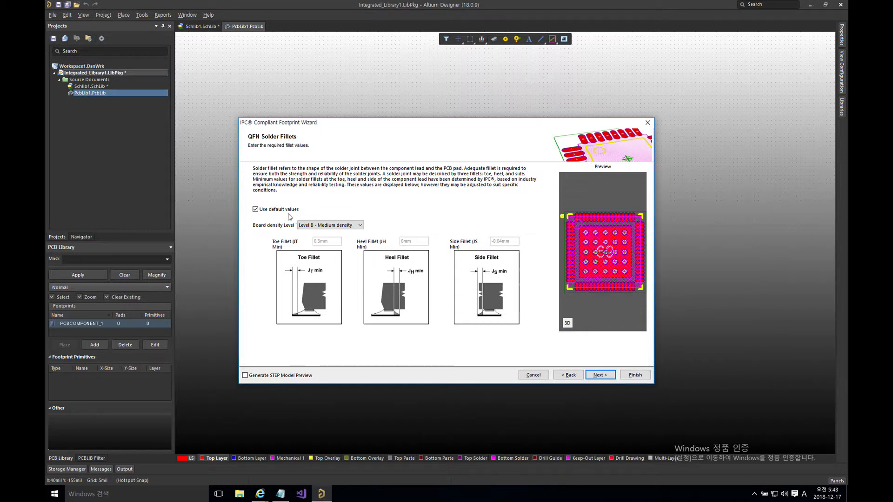
# Review the board density levels and accept the default solder fillets for Level B - Medium density
pyautogui.click(319, 226)
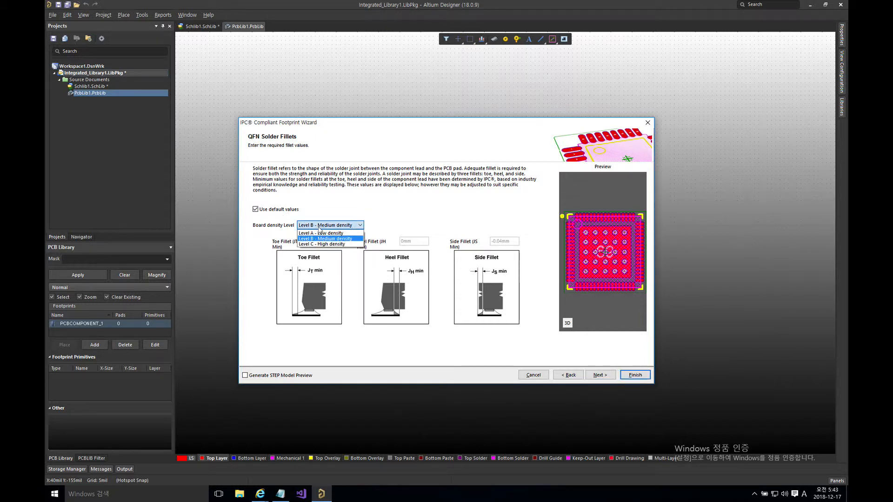
pyautogui.click(326, 214)
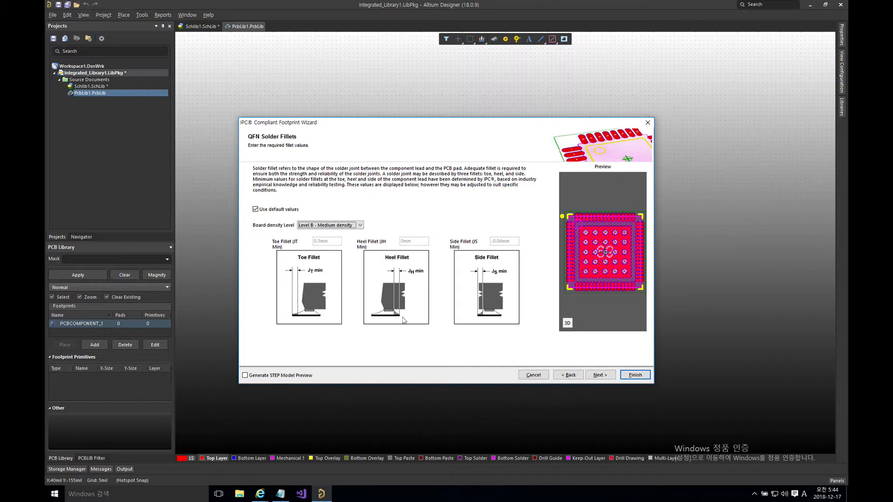
pyautogui.click(325, 227)
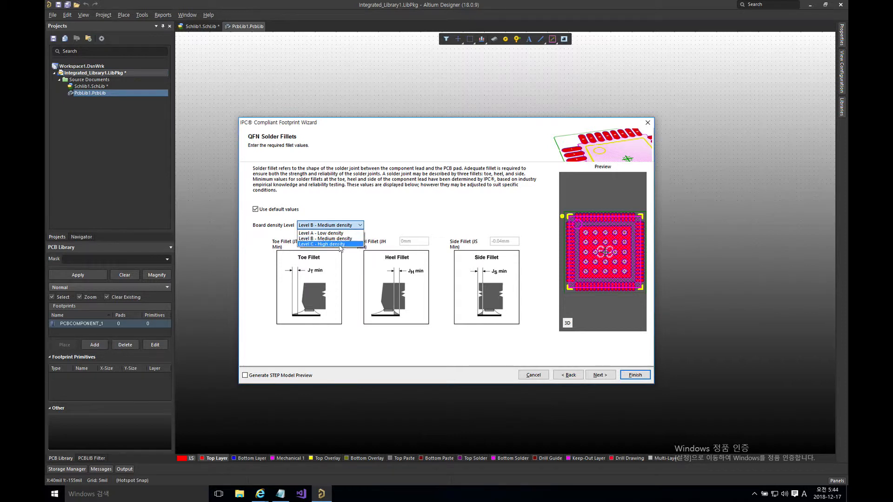
pyautogui.click(404, 225)
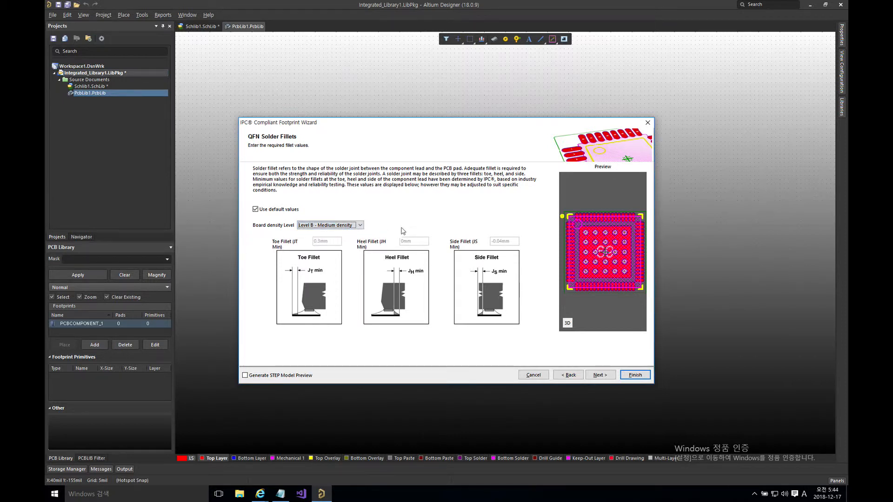
pyautogui.click(600, 376)
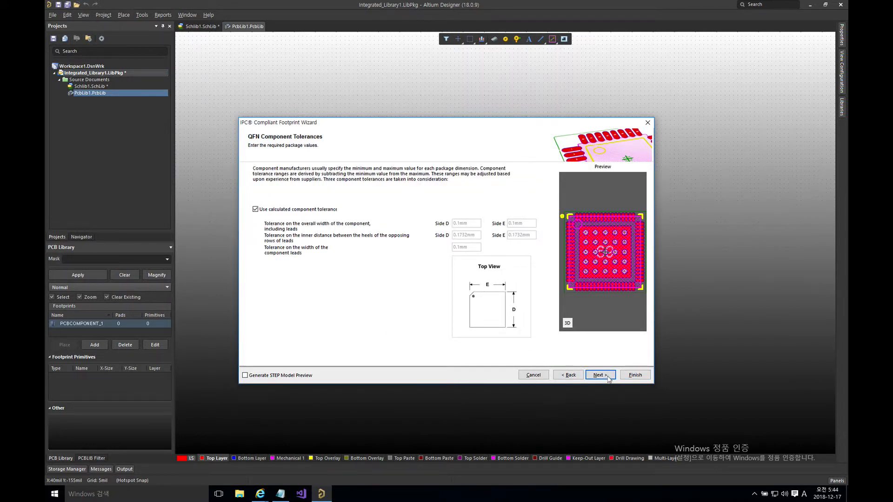
# Accept the default tolerances, footprint and silkscreen dimensions, courtyard settings and suggested name, and generate the QFN footprint
pyautogui.click(608, 378)
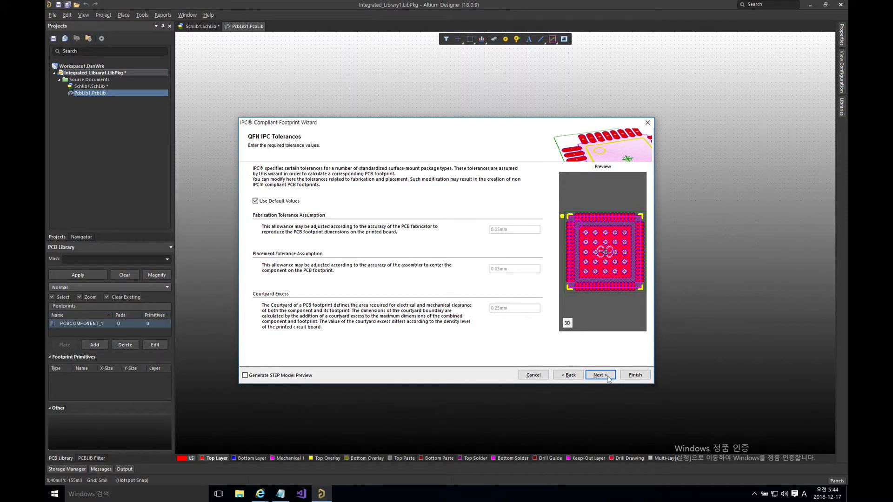
pyautogui.click(607, 378)
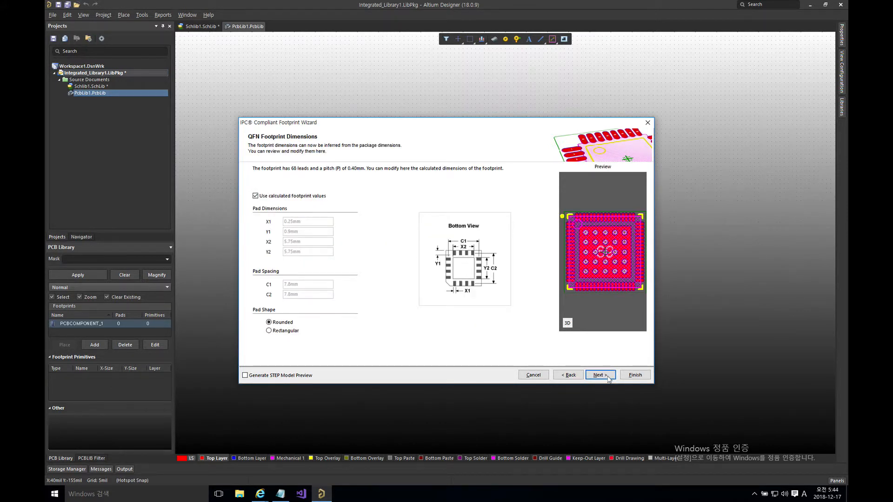
pyautogui.click(608, 378)
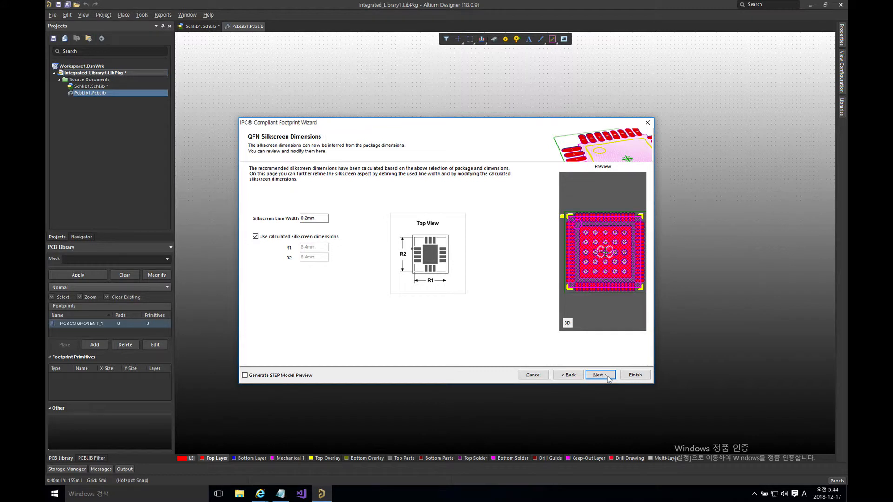
pyautogui.click(608, 378)
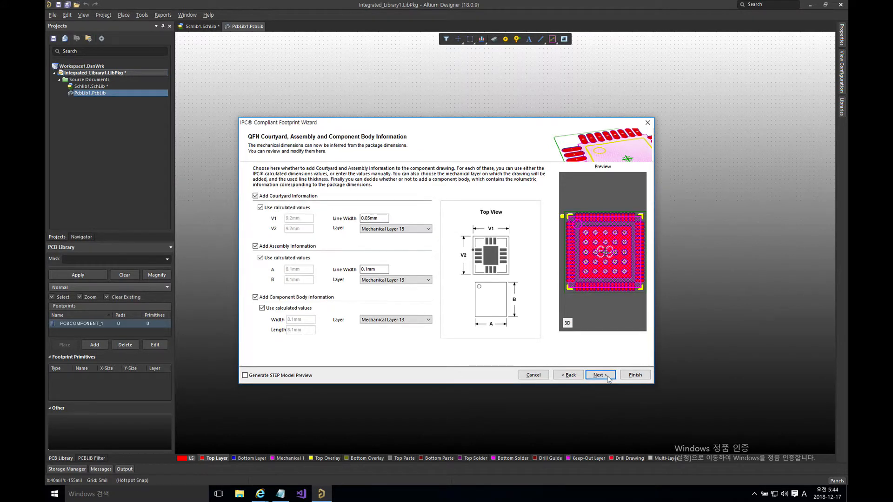
pyautogui.click(608, 378)
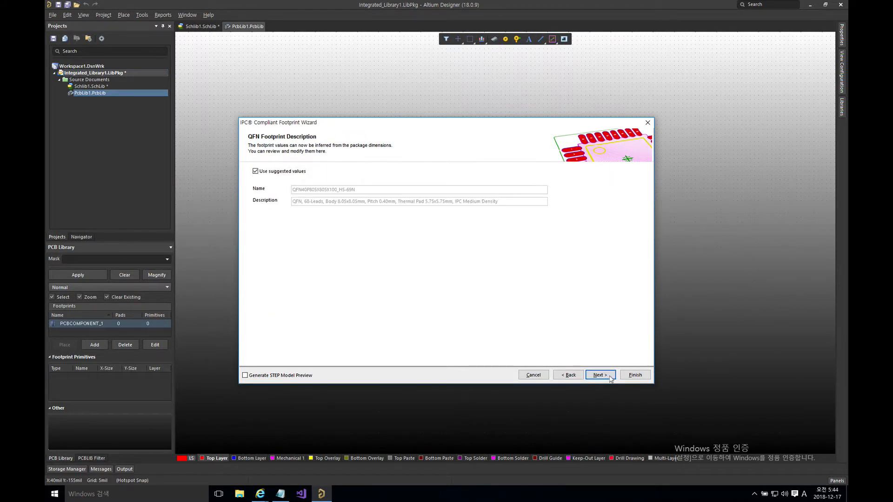
pyautogui.click(646, 380)
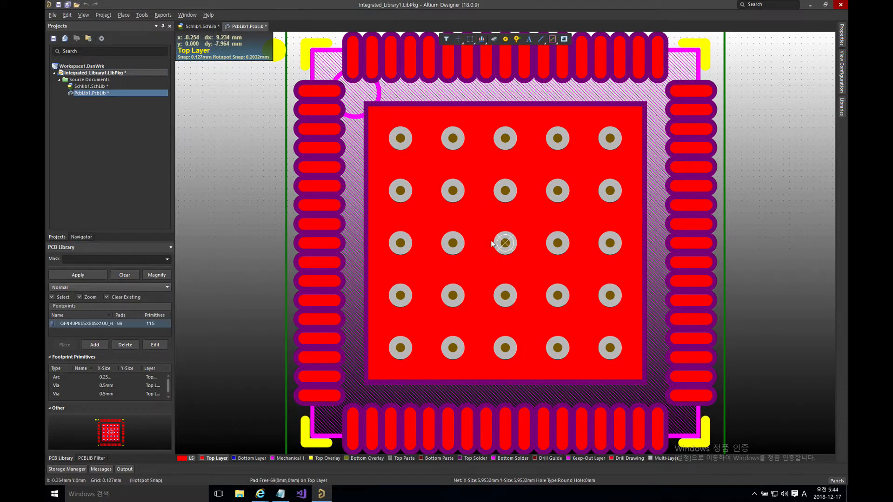
# Inspect the generated QFN footprint in 3D from the side and from underneath
pyautogui.press('3')
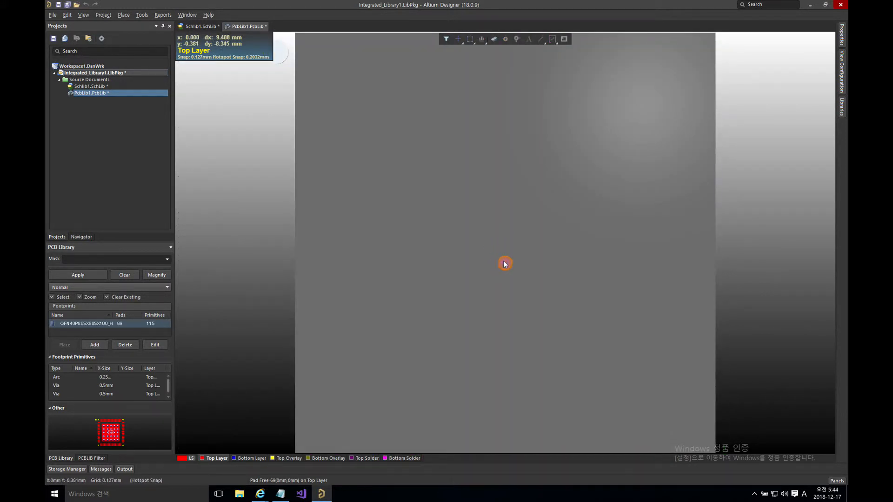
pyautogui.press('shift')
pyautogui.press('shift')
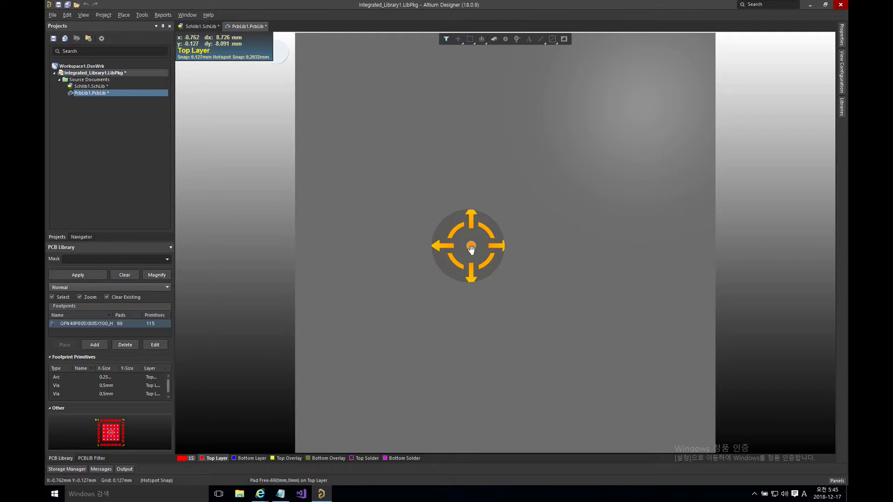
pyautogui.keyDown('shift'); pyautogui.moveTo(472, 250); pyautogui.dragTo(340, 17, button='right'); pyautogui.keyUp('shift')
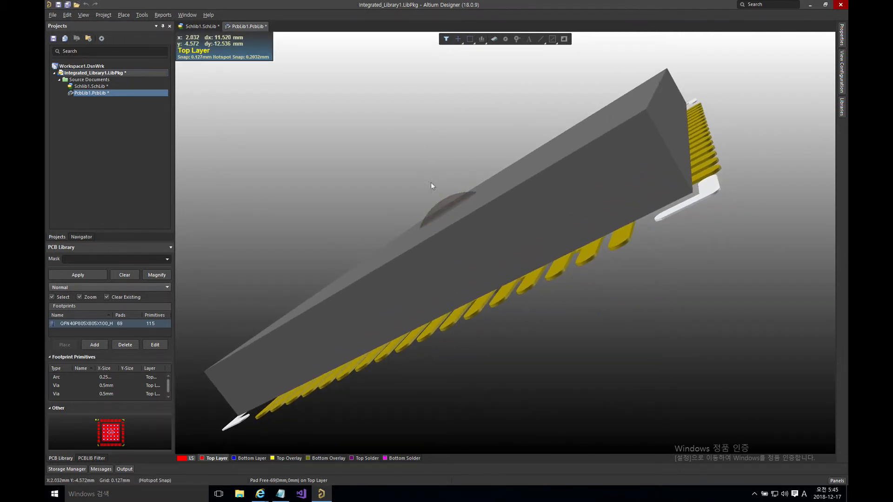
pyautogui.keyDown('shift'); pyautogui.moveTo(491, 255); pyautogui.dragTo(422, 176, button='right'); pyautogui.keyUp('shift')
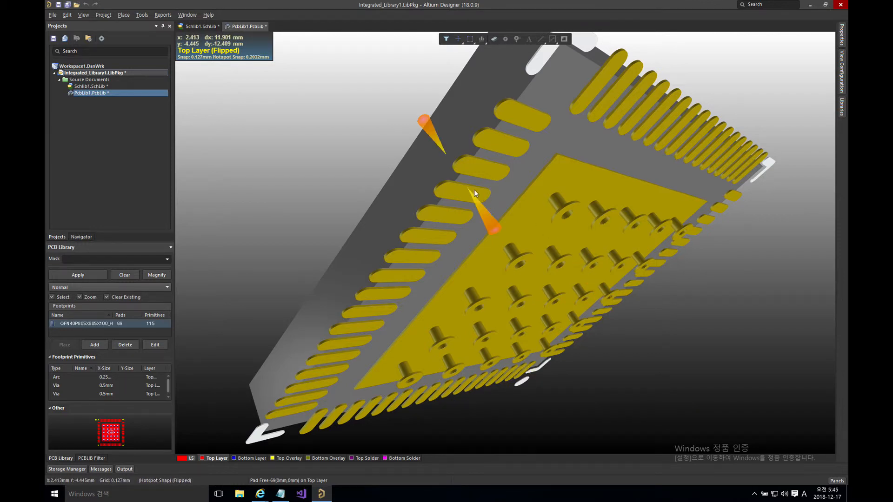
# Reset the 3D view rotation, flip the board to the top side, and return to the 2D layout view
pyautogui.press('0')
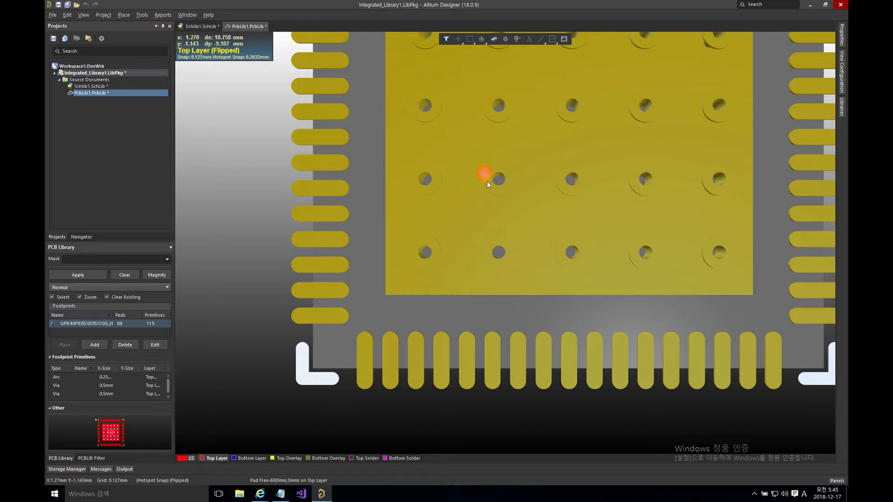
pyautogui.press('v')
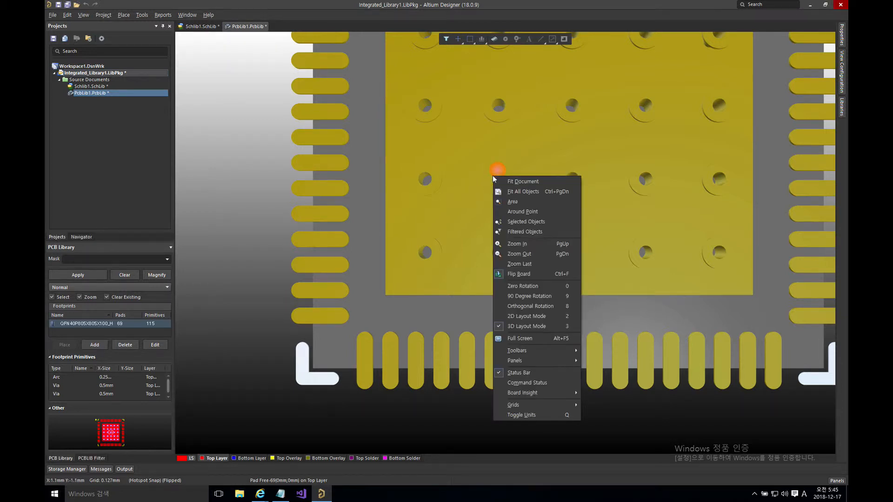
pyautogui.press('b')
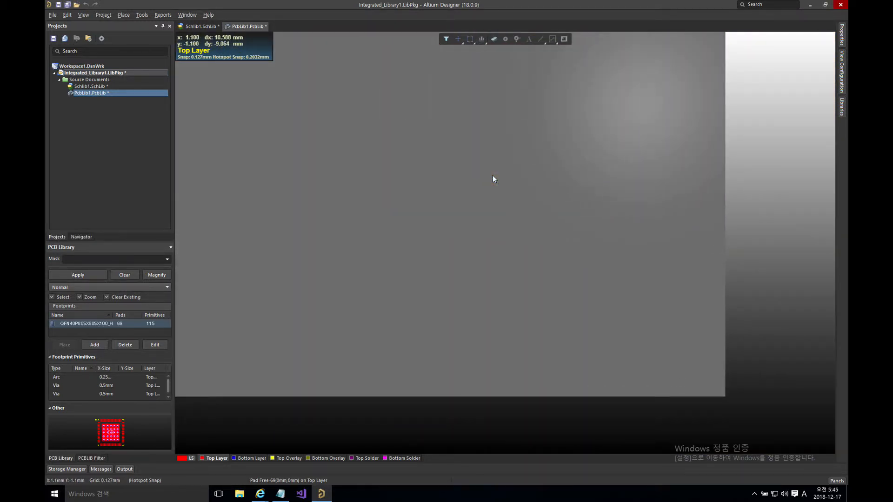
pyautogui.press('v')
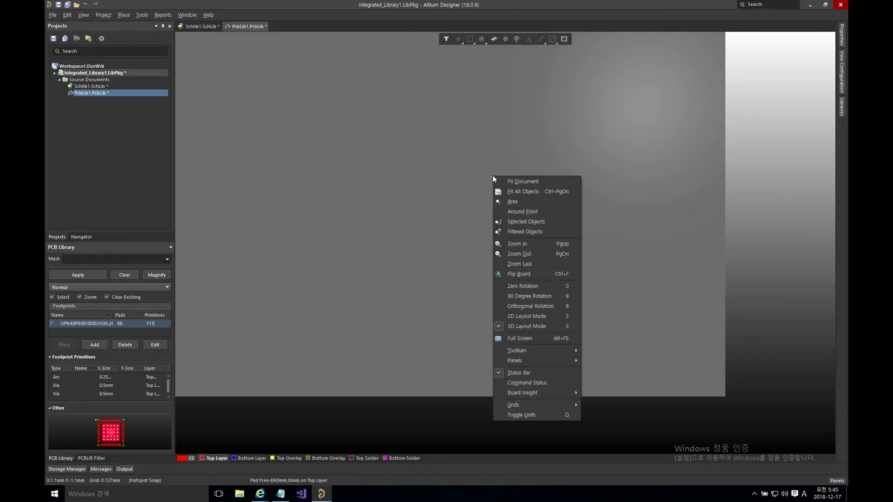
pyautogui.press('b')
pyautogui.press('v')
pyautogui.press('b')
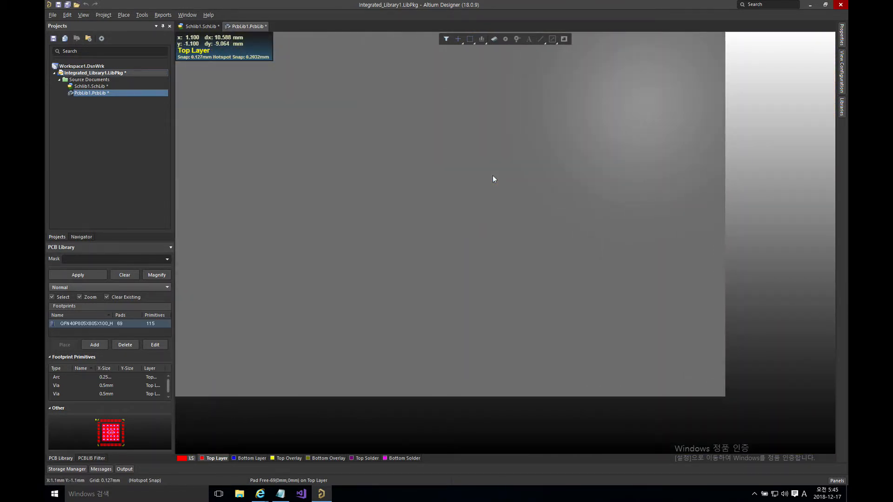
pyautogui.press('2')
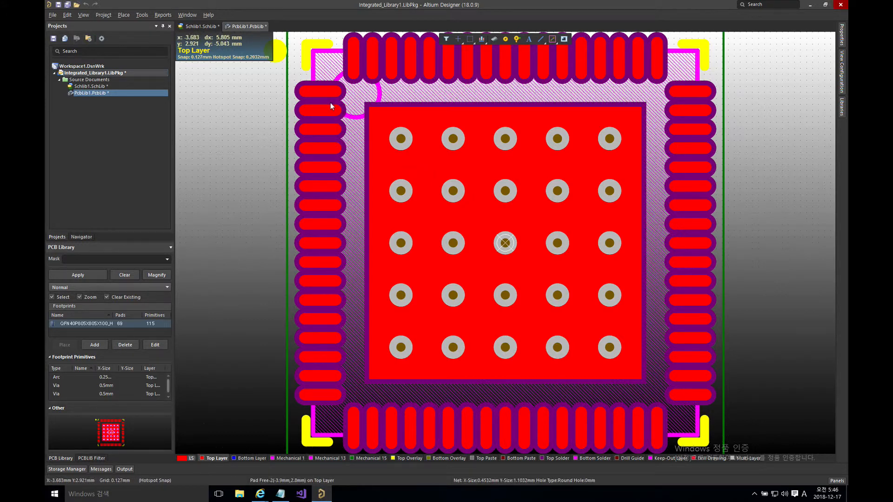
# Save the project as Integrated_Library1.LibPkg and the footprint library as PcbLib1.PcbLib in the Example folder
pyautogui.click(54, 39)
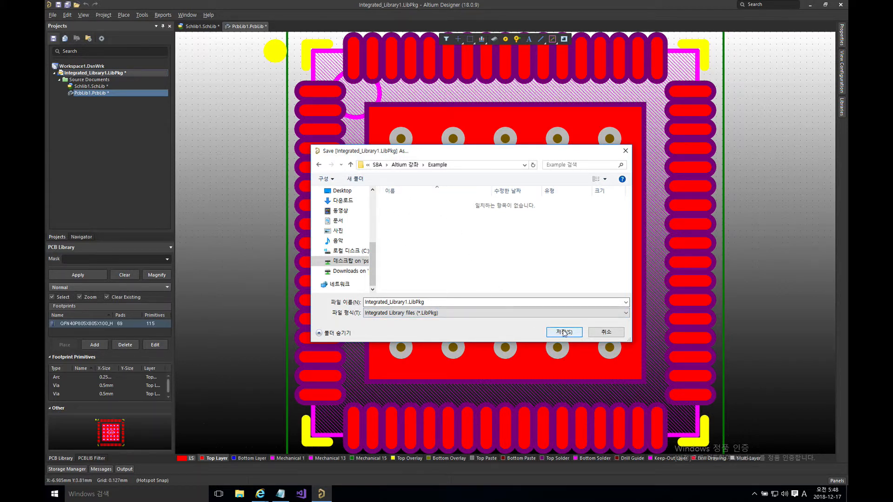
pyautogui.click(437, 300)
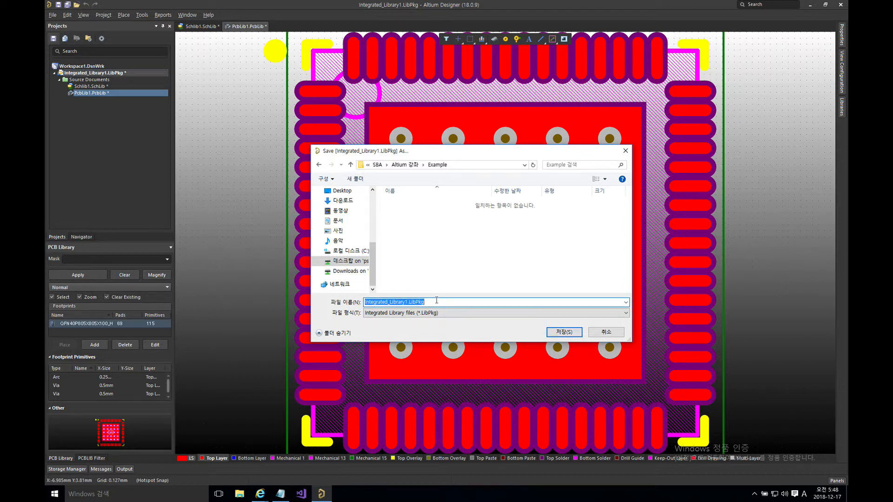
pyautogui.click(563, 335)
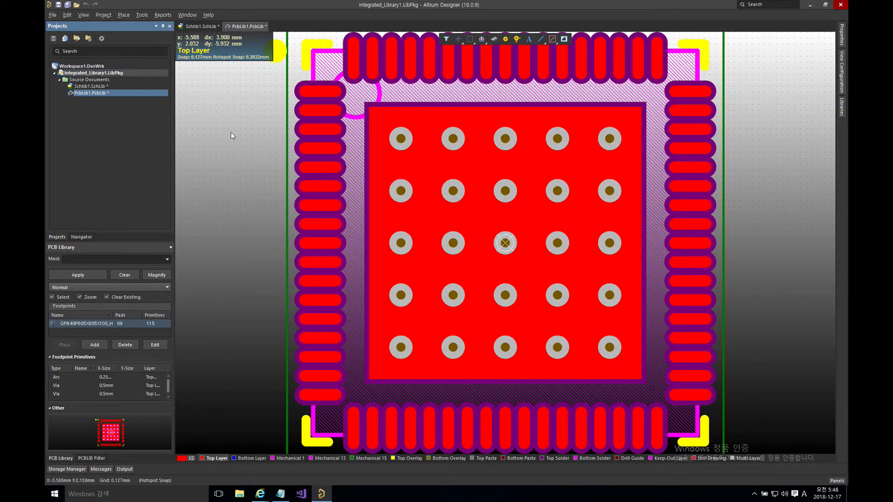
pyautogui.click(53, 15)
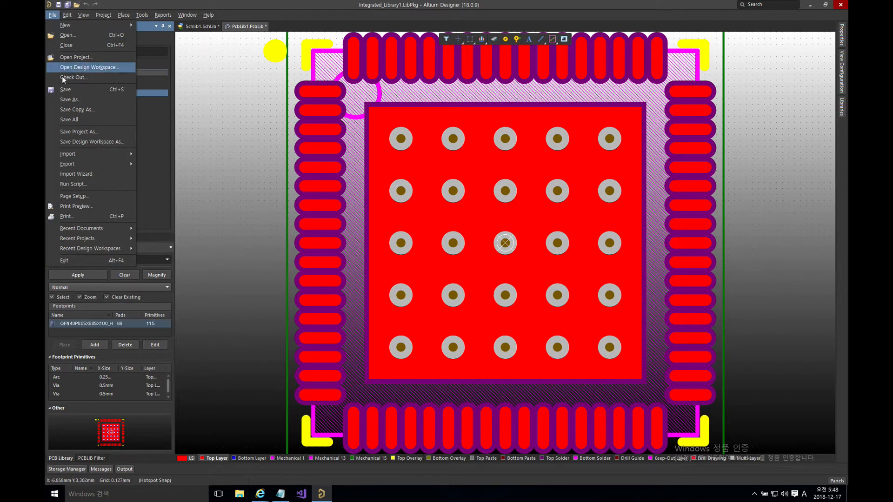
pyautogui.click(70, 89)
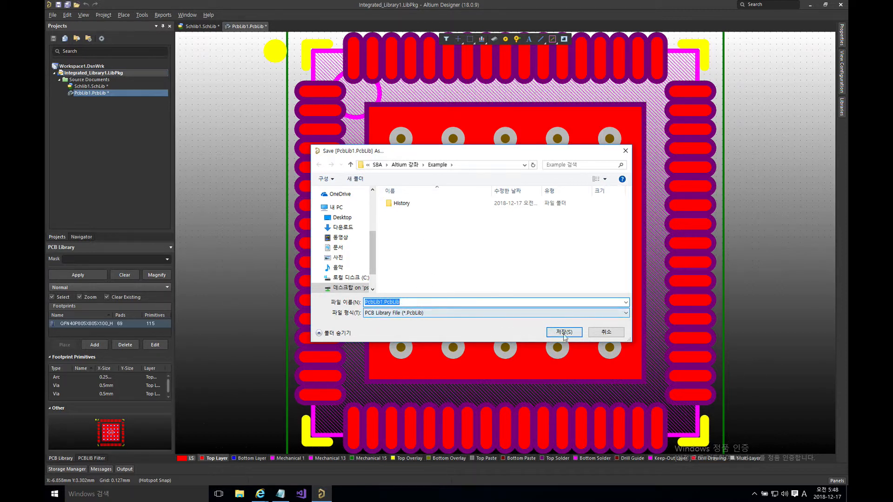
pyautogui.click(572, 333)
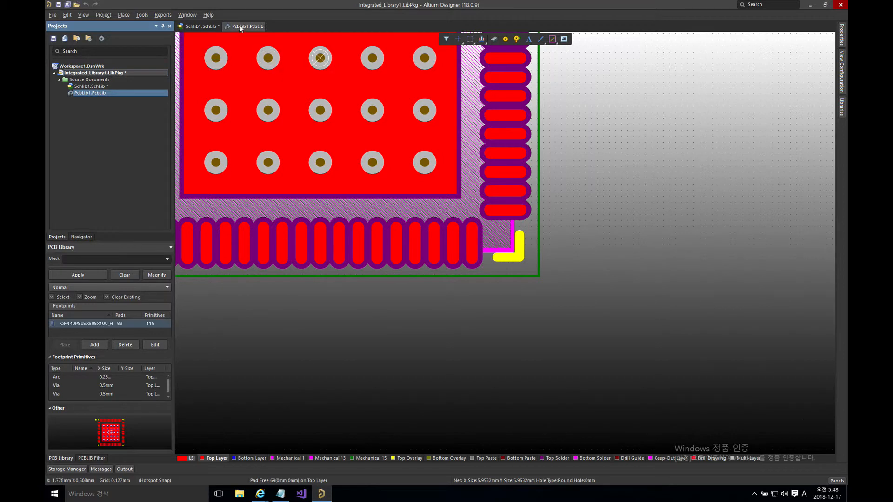
# Add the footprint QFN40P805X805X100_HS-69N from PcbLib1.PcbLib to Component_1 in Schlib1.SchLib
pyautogui.click(196, 26)
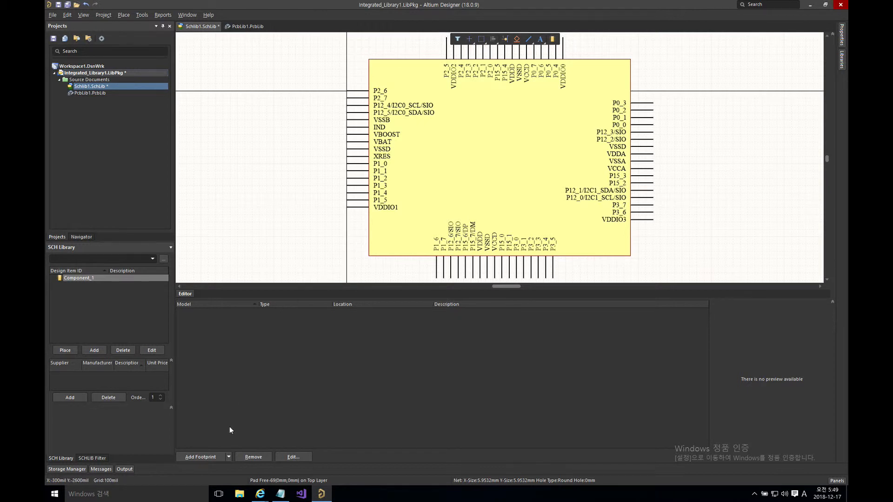
pyautogui.click(229, 457)
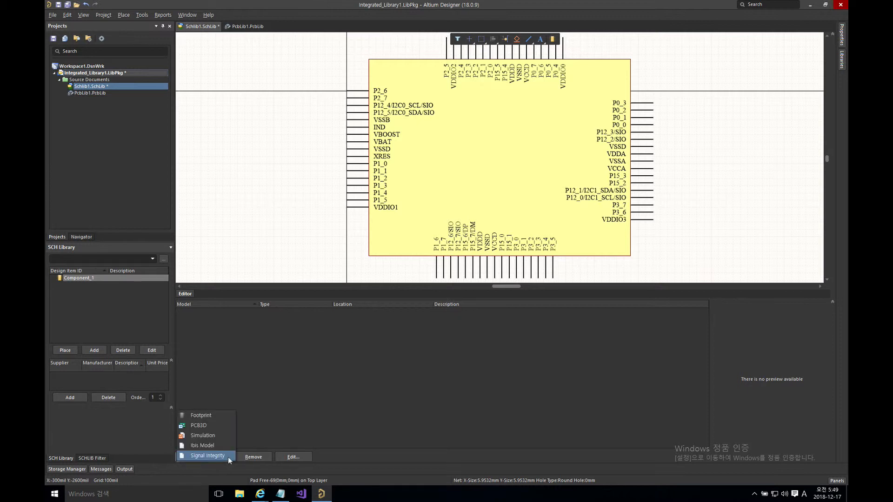
pyautogui.click(265, 428)
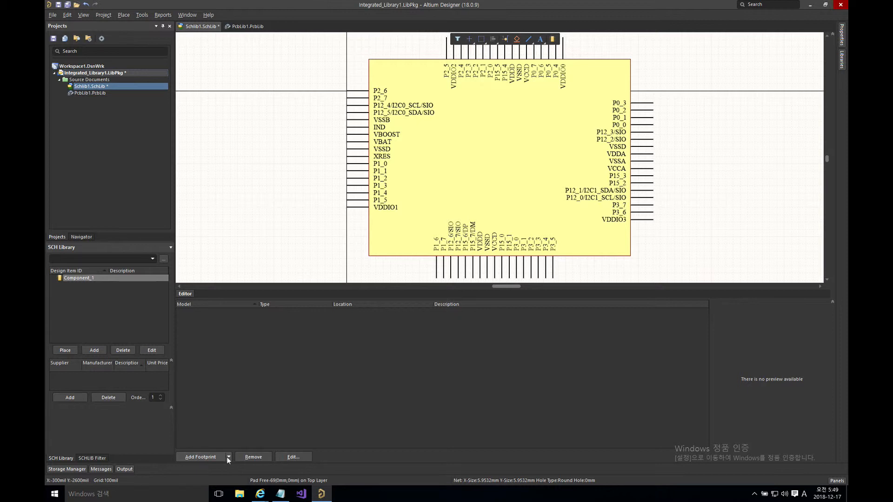
pyautogui.click(228, 456)
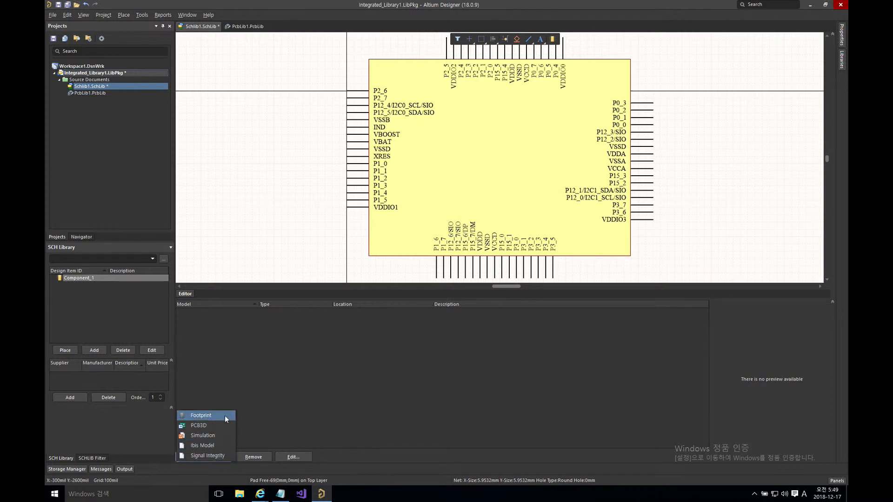
pyautogui.click(197, 415)
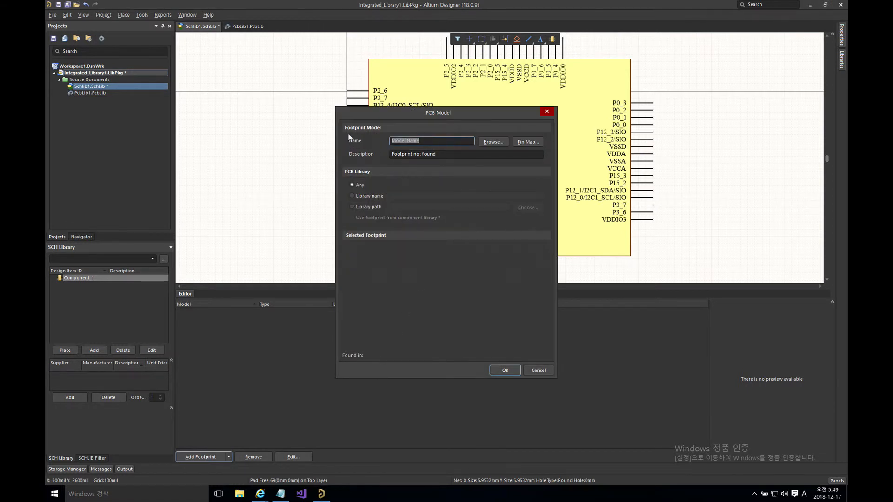
pyautogui.click(490, 141)
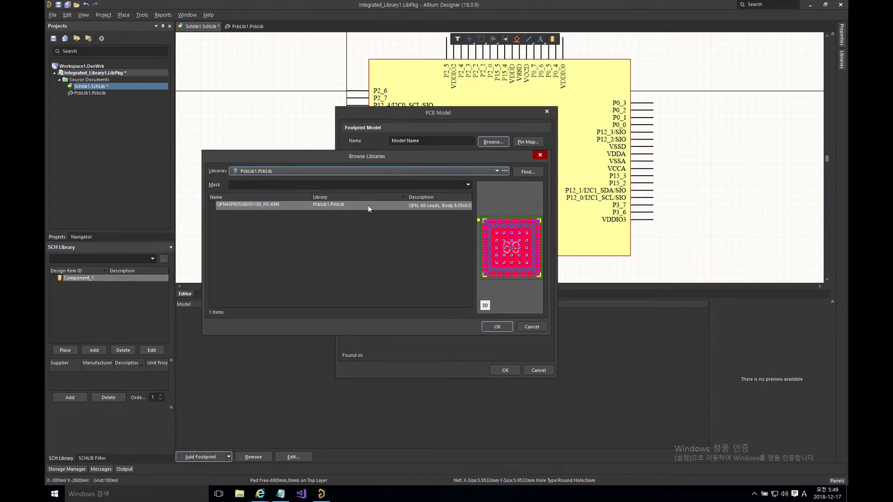
pyautogui.click(254, 206)
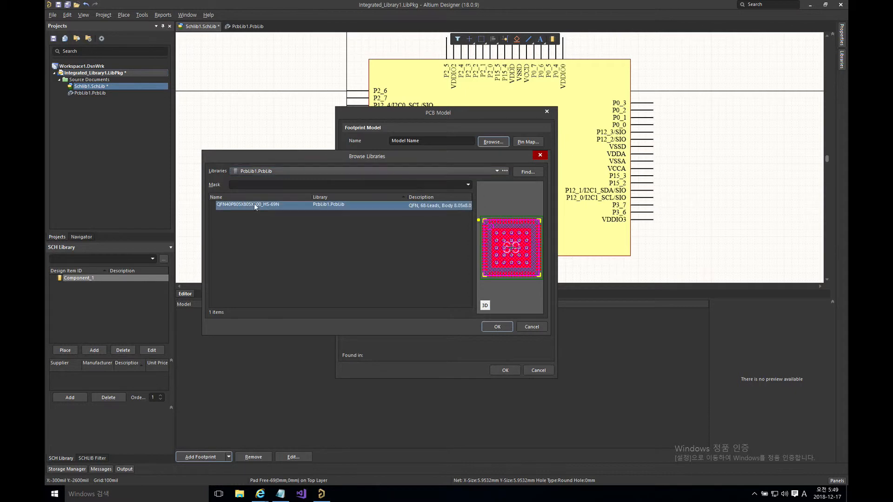
pyautogui.click(497, 327)
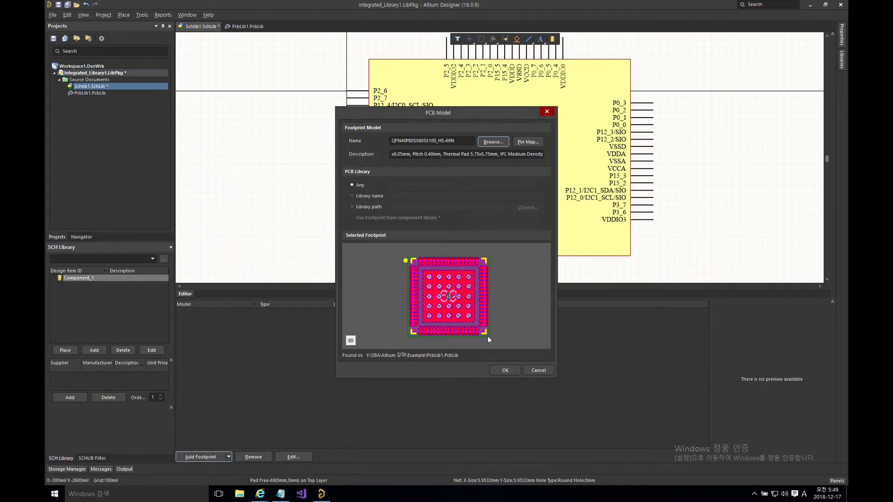
pyautogui.click(505, 370)
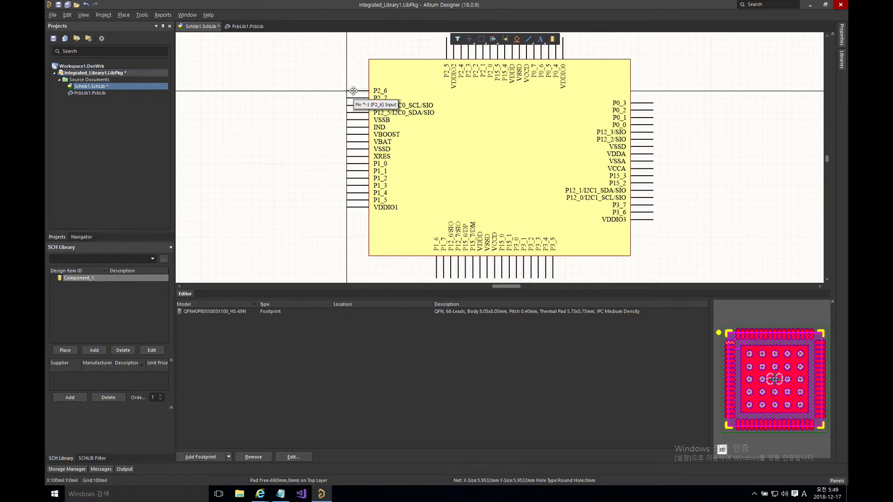
# Check the symbol's corner pins P1_6, VDDIO3, VDDIO0, P2_5 and P2_6 against the matching pads in the footprint preview
pyautogui.click(436, 269)
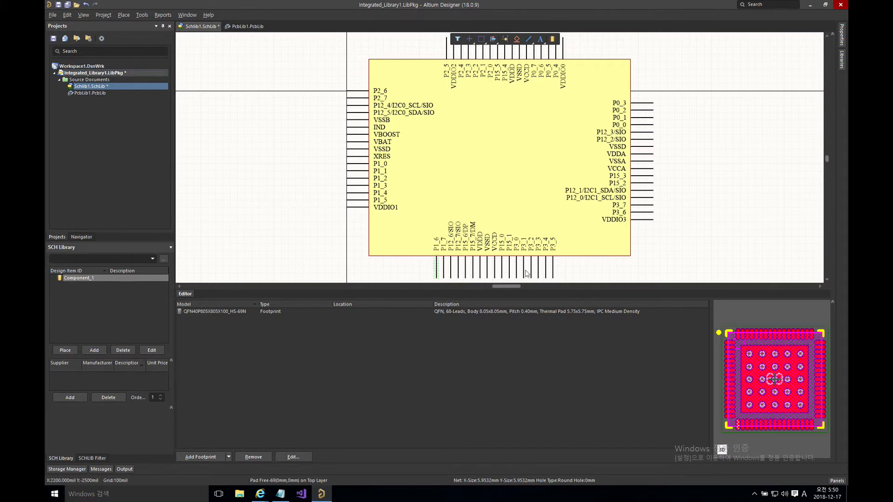
pyautogui.click(644, 219)
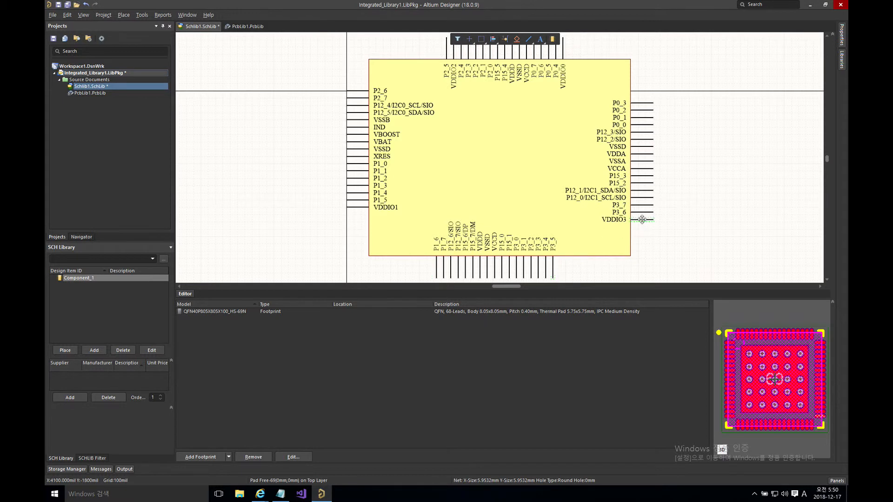
pyautogui.click(563, 50)
pyautogui.click(446, 47)
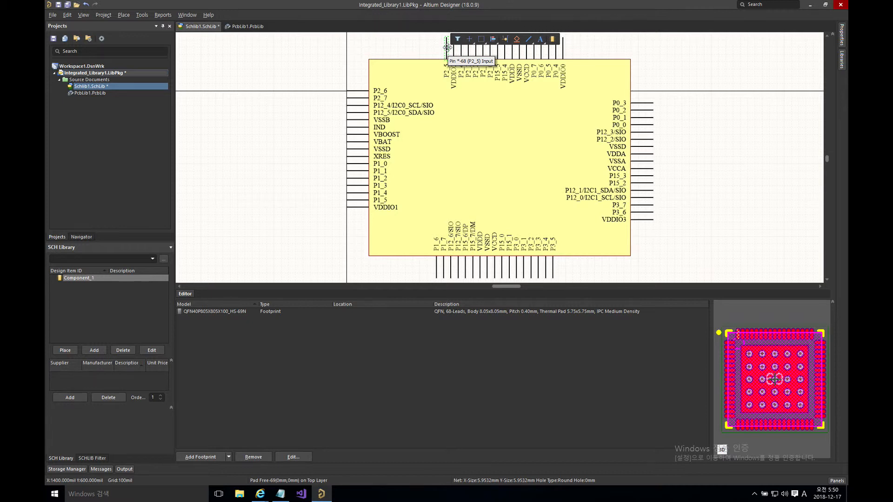
pyautogui.click(356, 90)
# Inspect the designator of the symbol's P2_6 pin in its properties
pyautogui.press('F11')
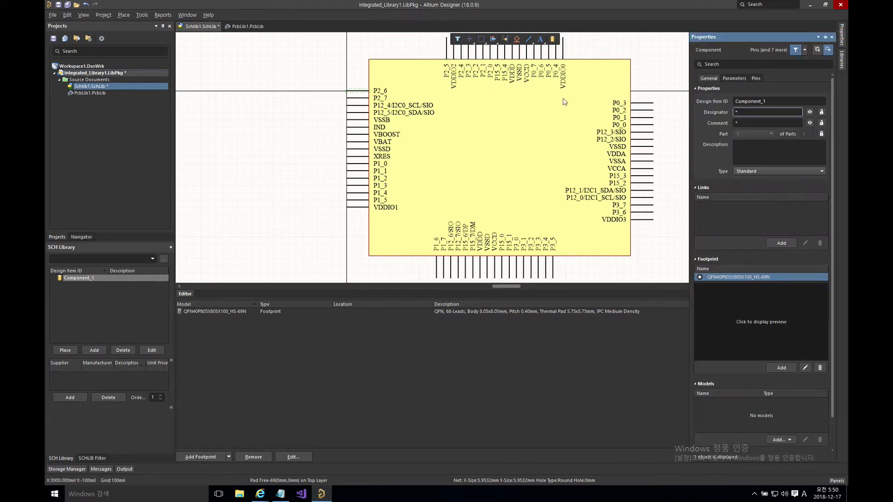
pyautogui.click(339, 72)
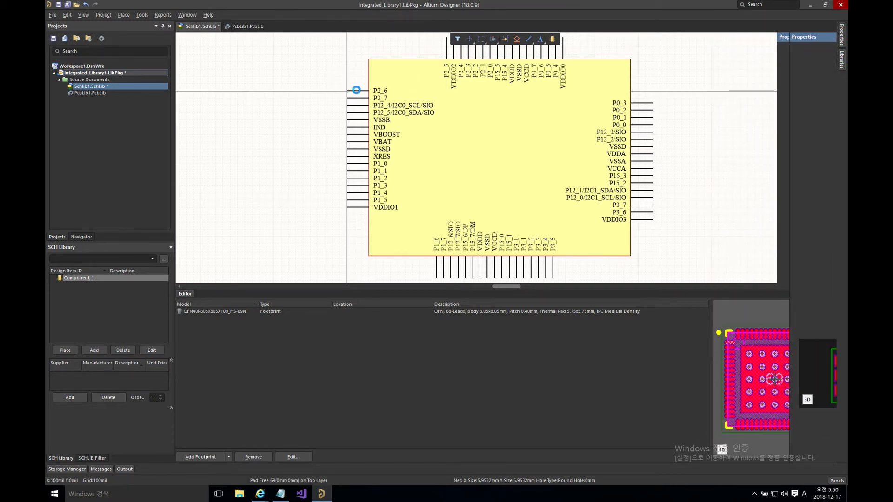
pyautogui.doubleClick(357, 89)
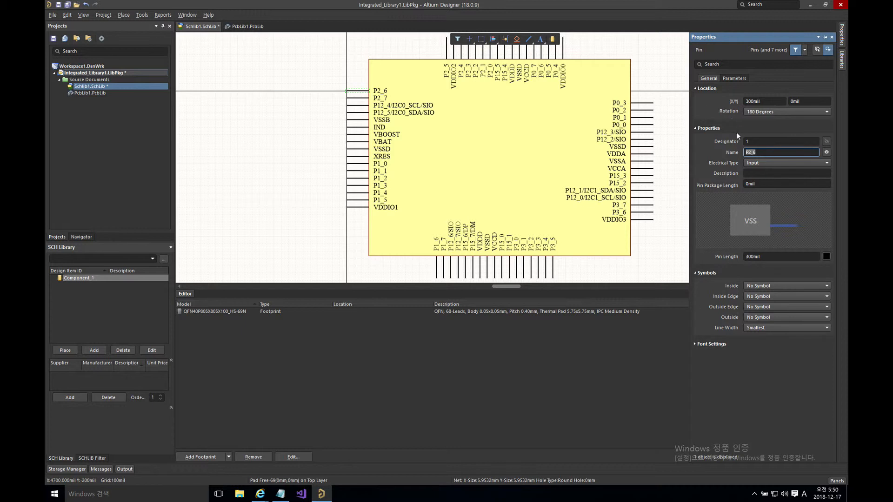
pyautogui.click(760, 142)
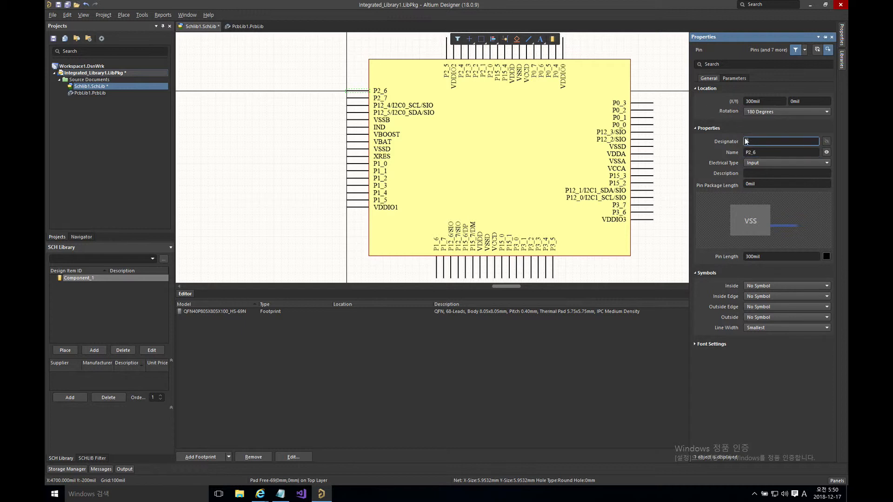
pyautogui.click(425, 44)
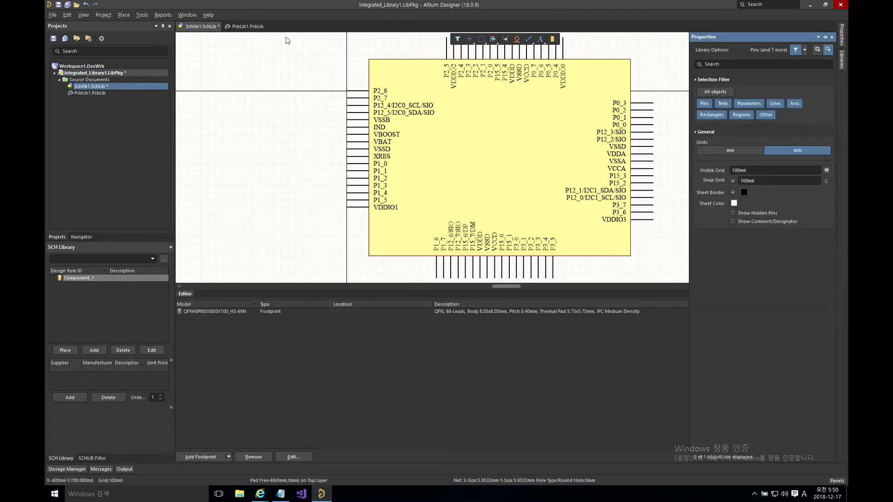
# Inspect the designator of the uppermost pad in the left row of the QFN footprint in PcbLib1.PcbLib
pyautogui.click(248, 27)
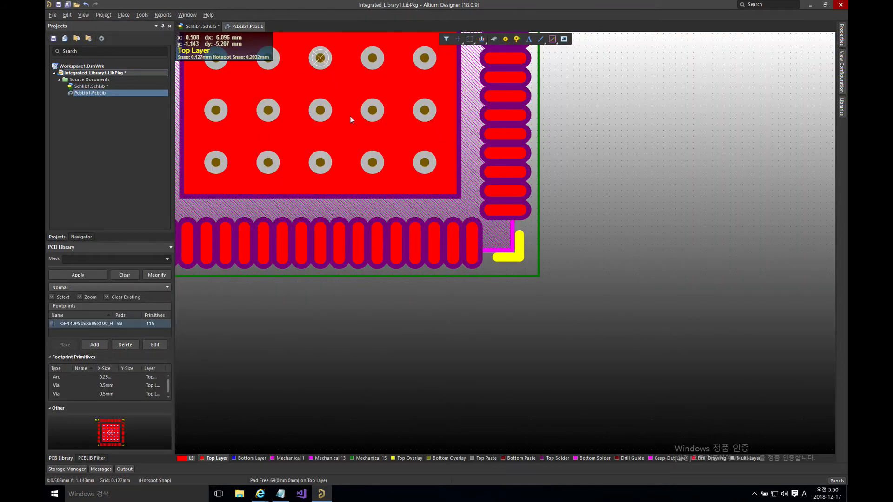
pyautogui.moveTo(377, 161); pyautogui.dragTo(523, 303, button='right')
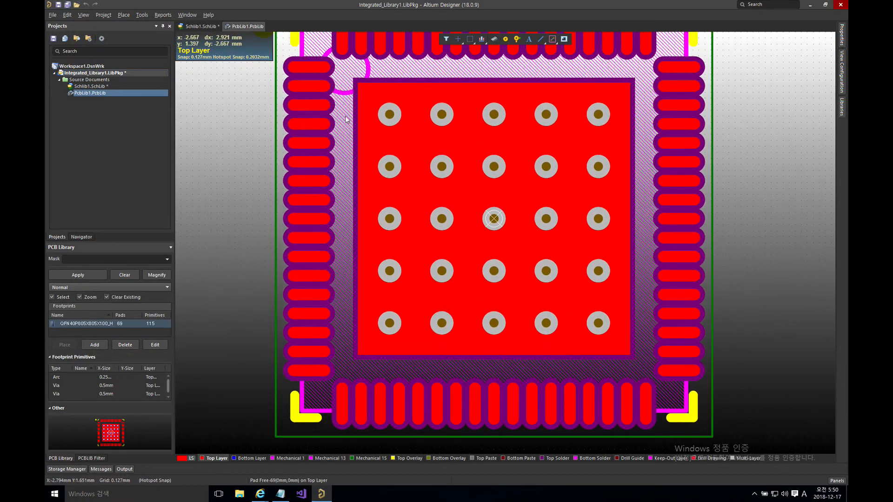
pyautogui.click(319, 69)
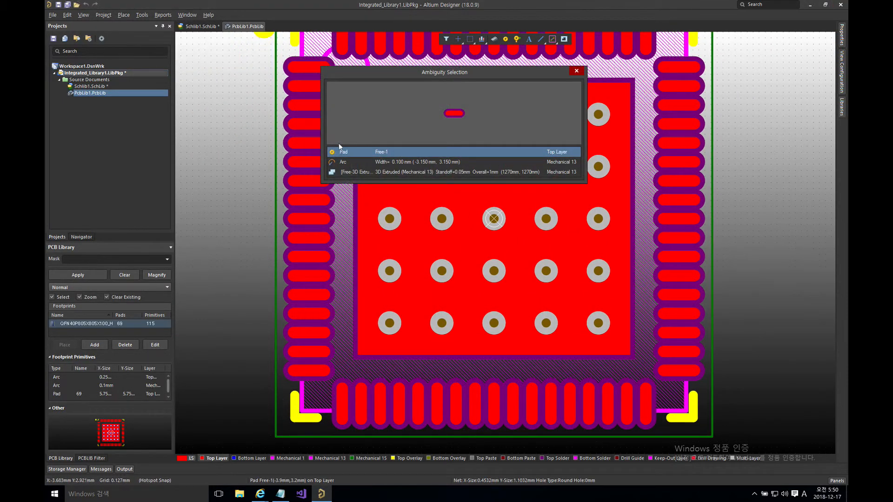
pyautogui.click(345, 154)
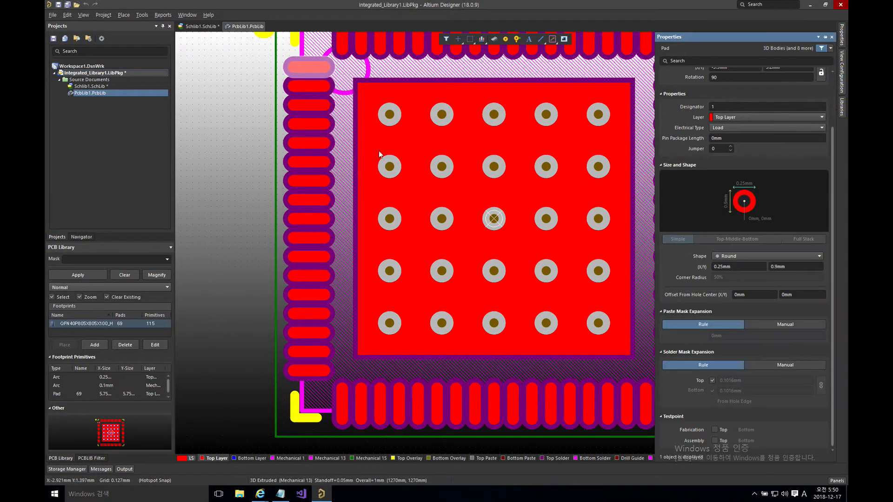
pyautogui.click(729, 152)
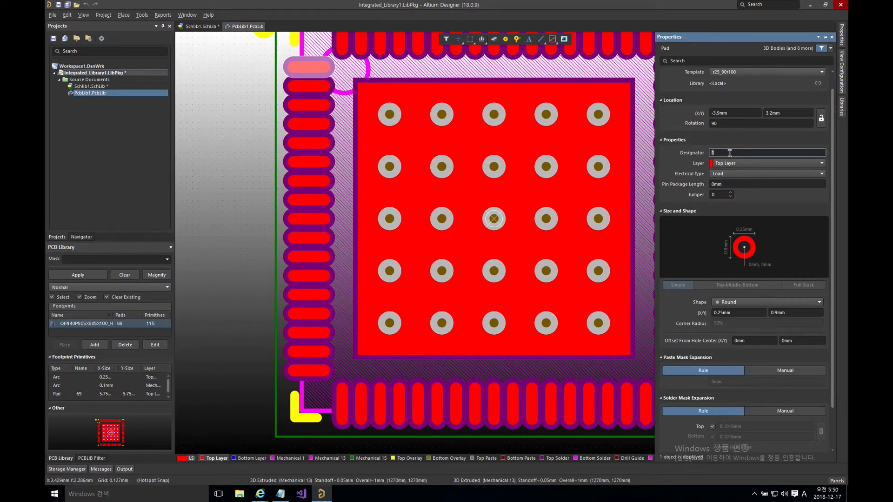
pyautogui.click(239, 96)
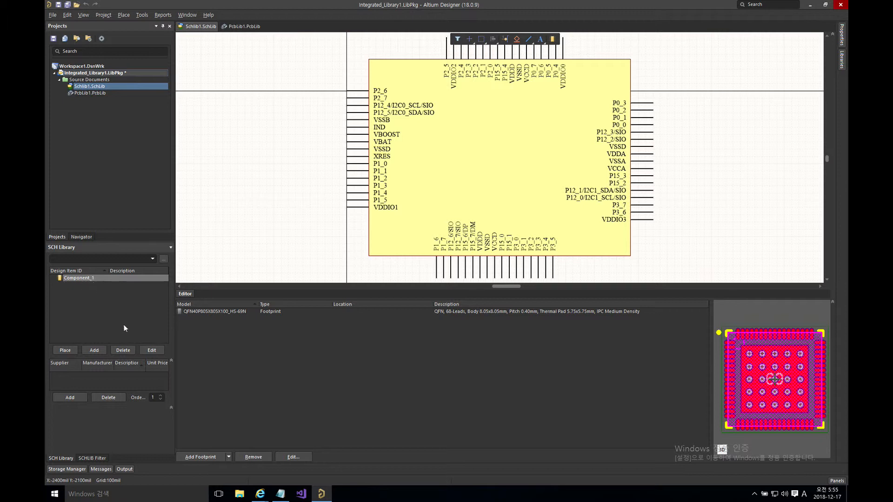
# Set Component_1's Design Item ID to CY8C5868 and its designator to U, and save the schematic library
pyautogui.click(158, 348)
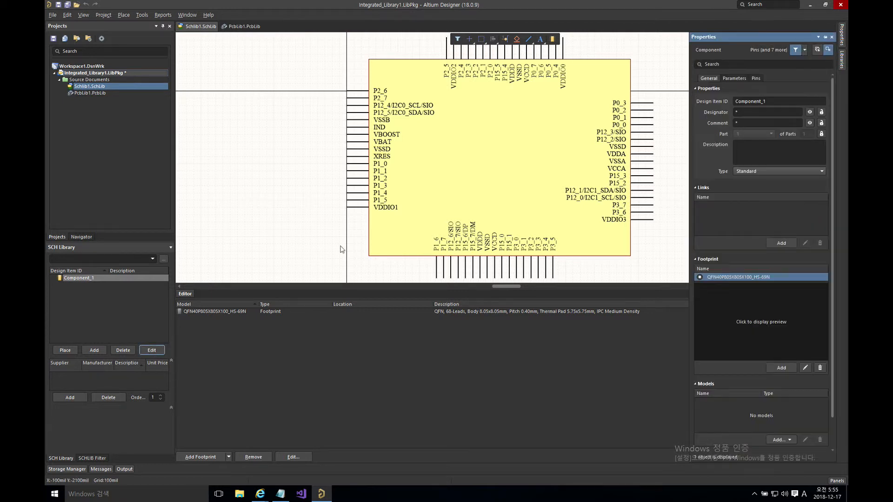
pyautogui.click(777, 100)
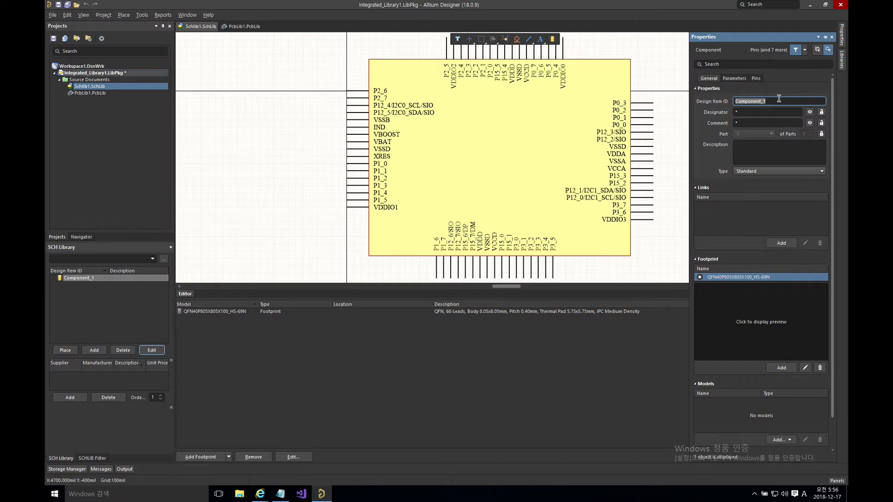
pyautogui.write('CY8C5868')
pyautogui.moveTo(763, 101); pyautogui.dragTo(738, 102)
pyautogui.click(757, 112)
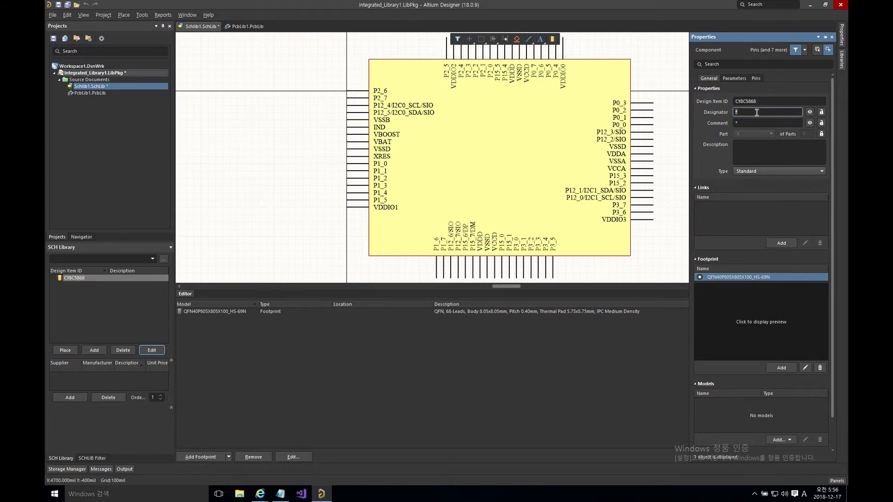
pyautogui.write('U')
pyautogui.click(321, 175)
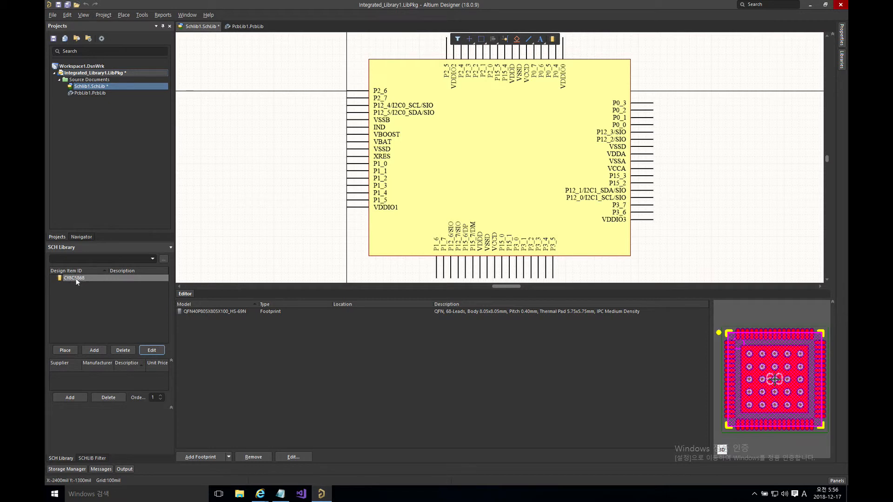
pyautogui.click(53, 16)
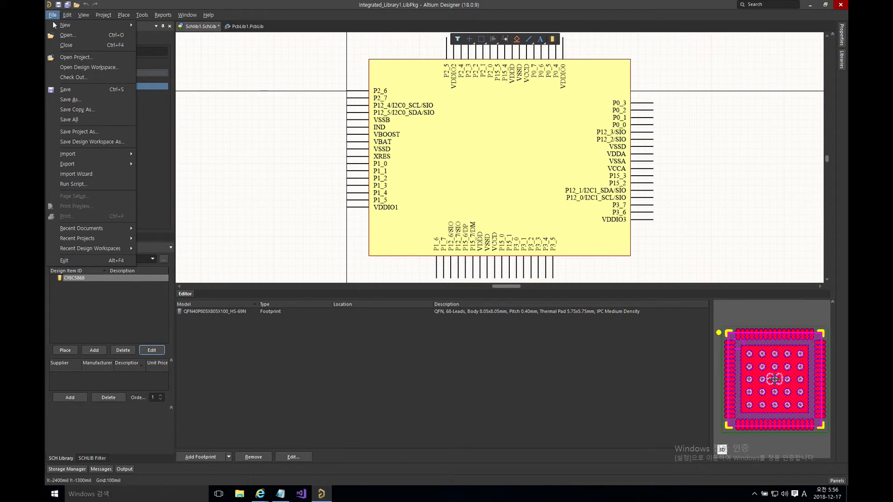
pyautogui.click(76, 91)
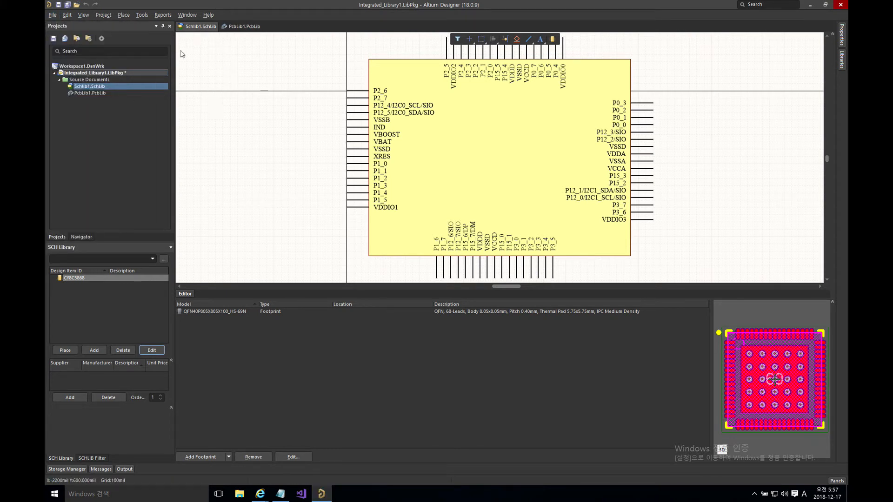
# Compile the integrated library Integrated_Library1.LibPkg
pyautogui.rightClick(89, 74)
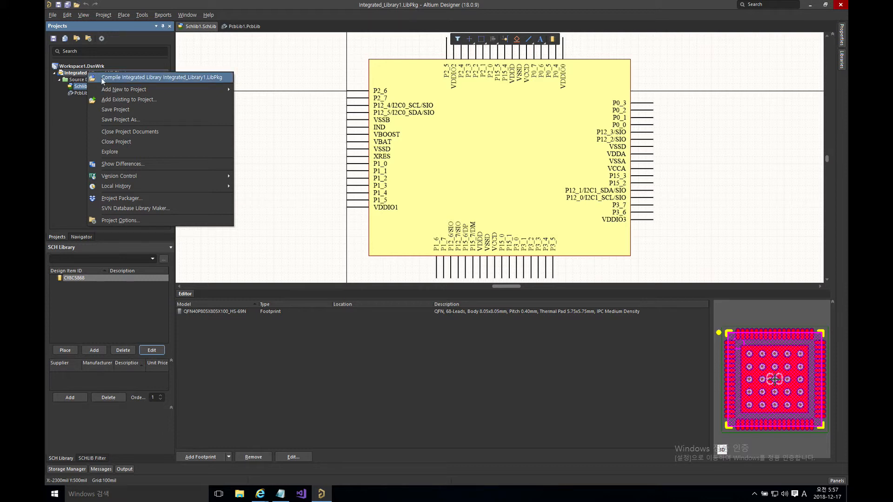
pyautogui.click(67, 112)
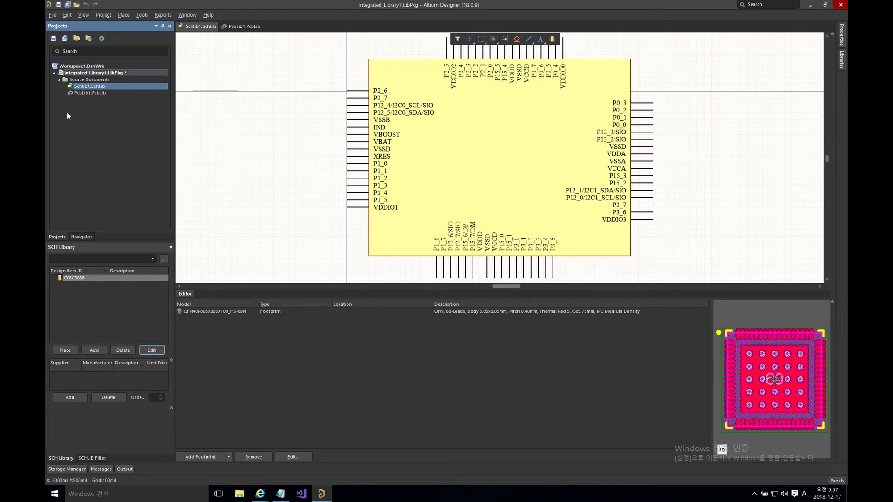
pyautogui.rightClick(104, 73)
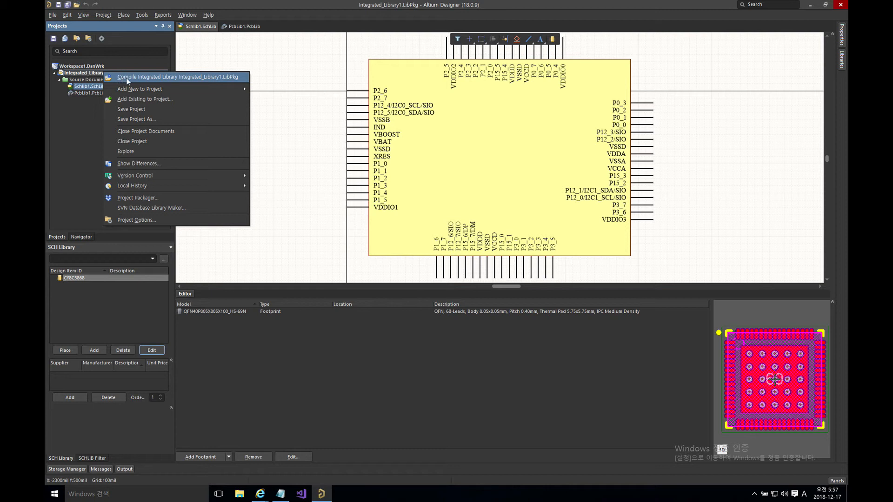
pyautogui.click(127, 77)
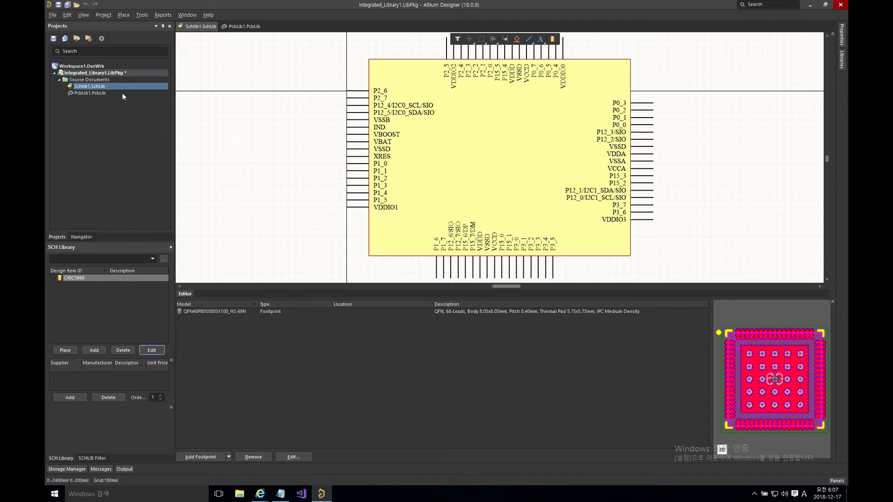
# Open the project's folder in File Explorer and check the files Integrated_Library1.LibPkg, PcbLib1.PcbLib and Schlib1.SchLib
pyautogui.rightClick(102, 75)
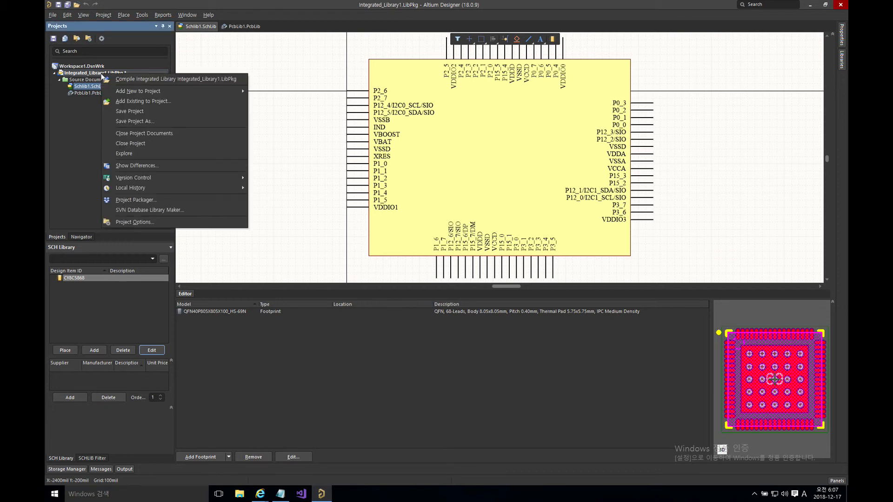
pyautogui.click(142, 153)
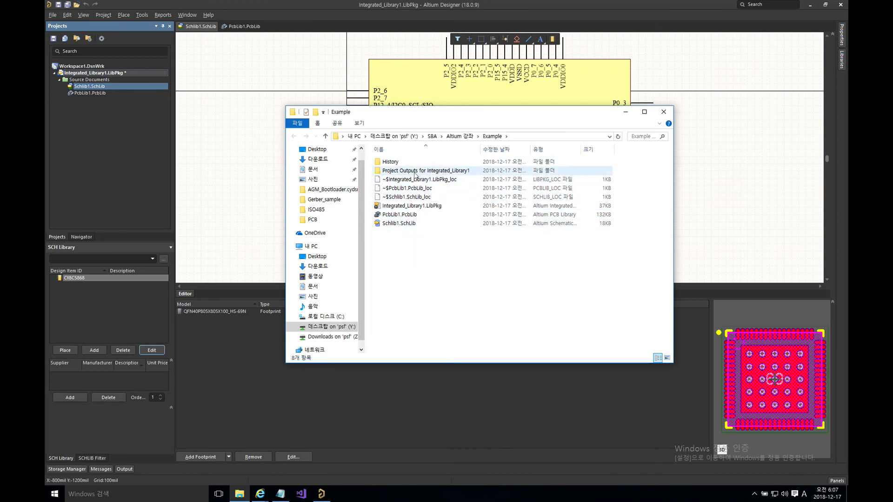
pyautogui.click(419, 210)
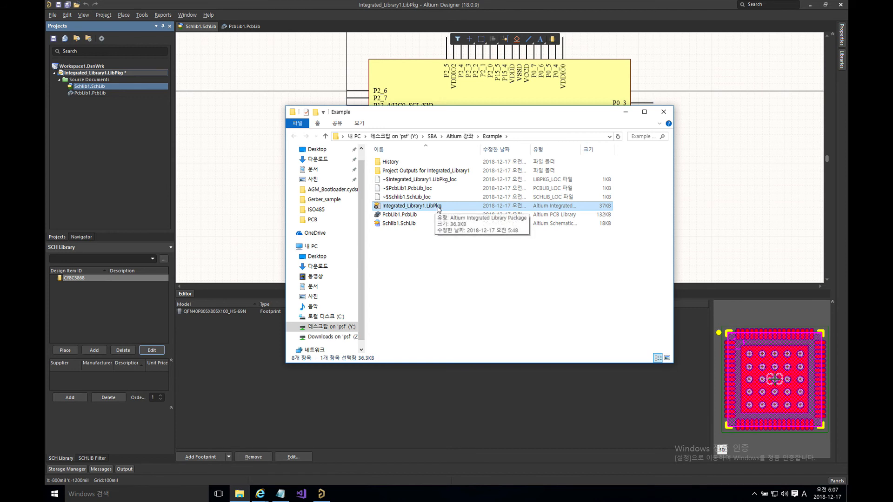
pyautogui.click(414, 216)
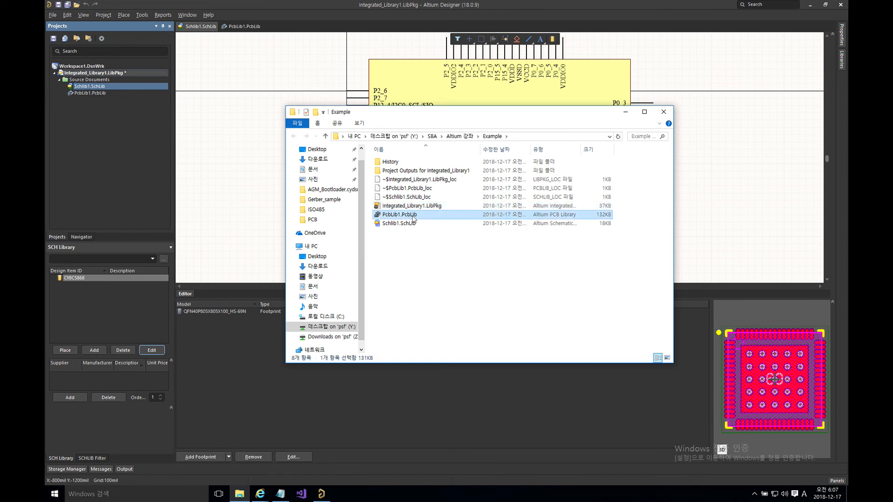
pyautogui.click(412, 224)
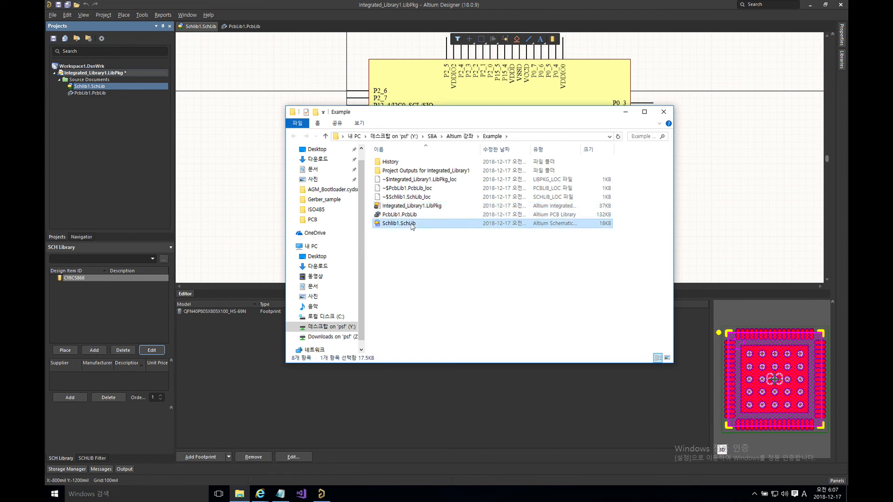
pyautogui.moveTo(413, 226); pyautogui.dragTo(411, 211)
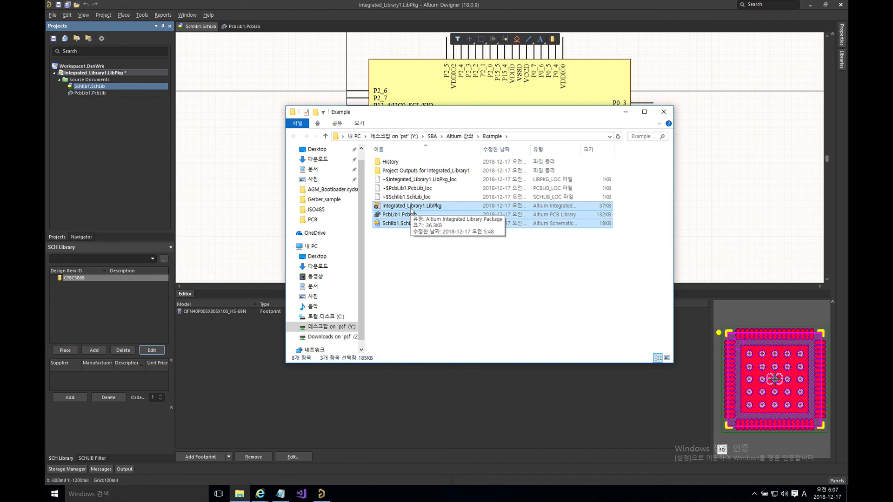
# Open the Project Outputs for Integrated_Library1 folder to look for the compiled library file
pyautogui.click(415, 236)
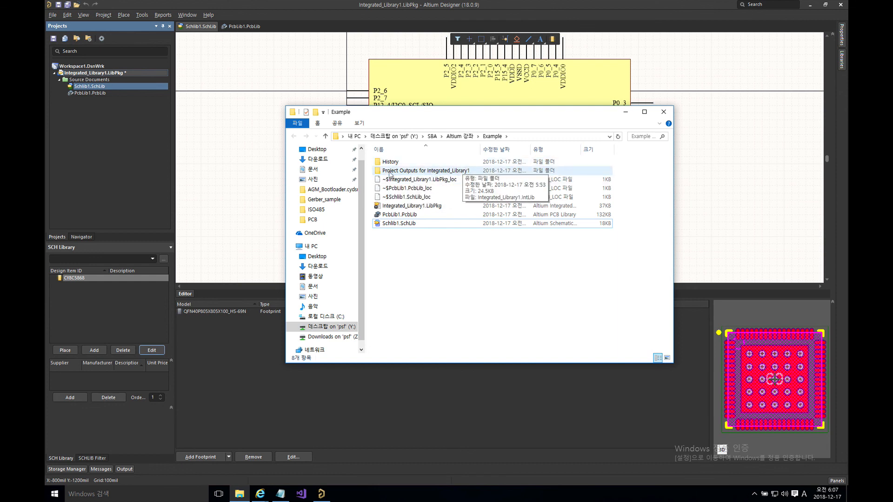
pyautogui.click(406, 174)
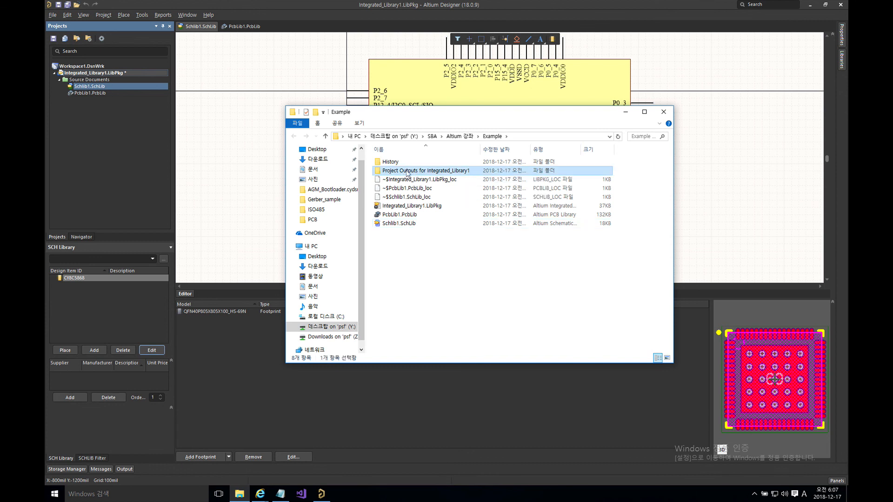
pyautogui.doubleClick(405, 174)
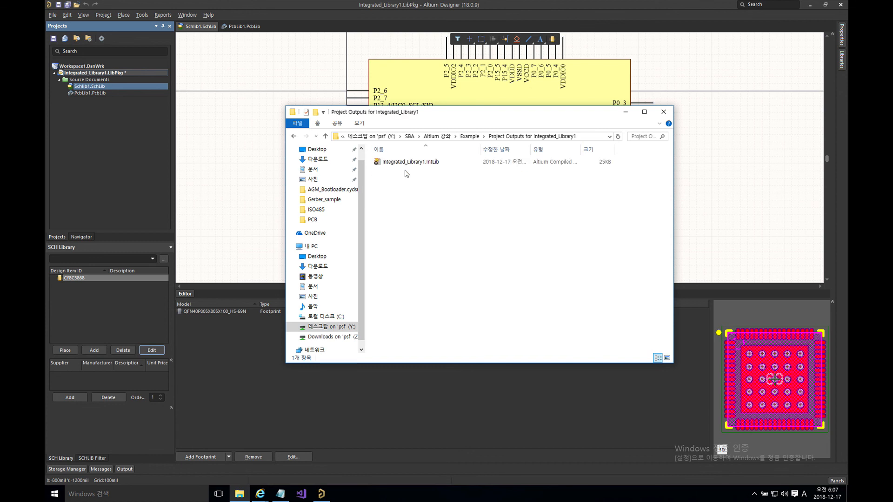